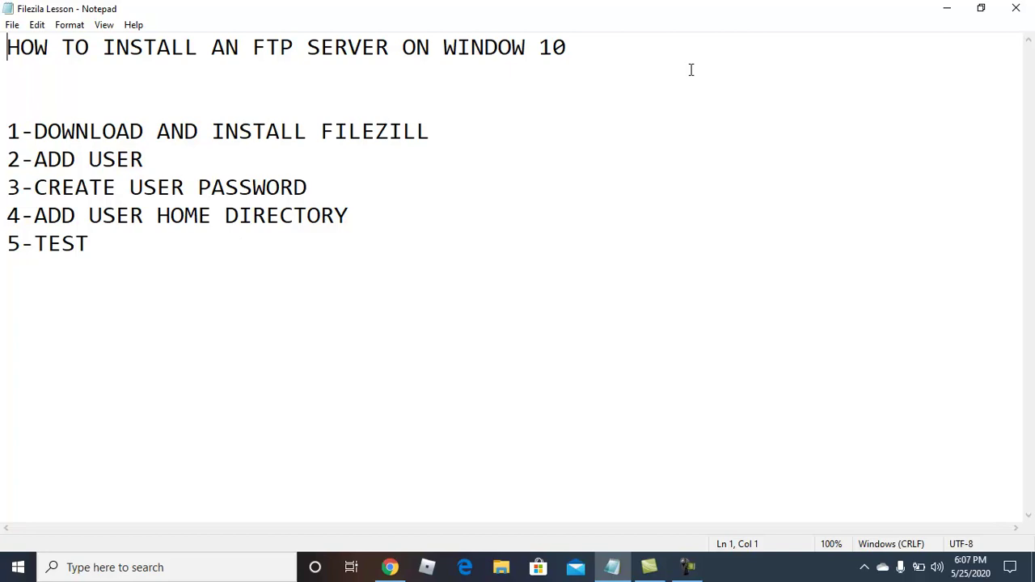
Step: Switch to Chrome, close the open YouTube tab and load google.com in a fresh browser window
{"action": "left_click", "coordinate": [946, 5]}
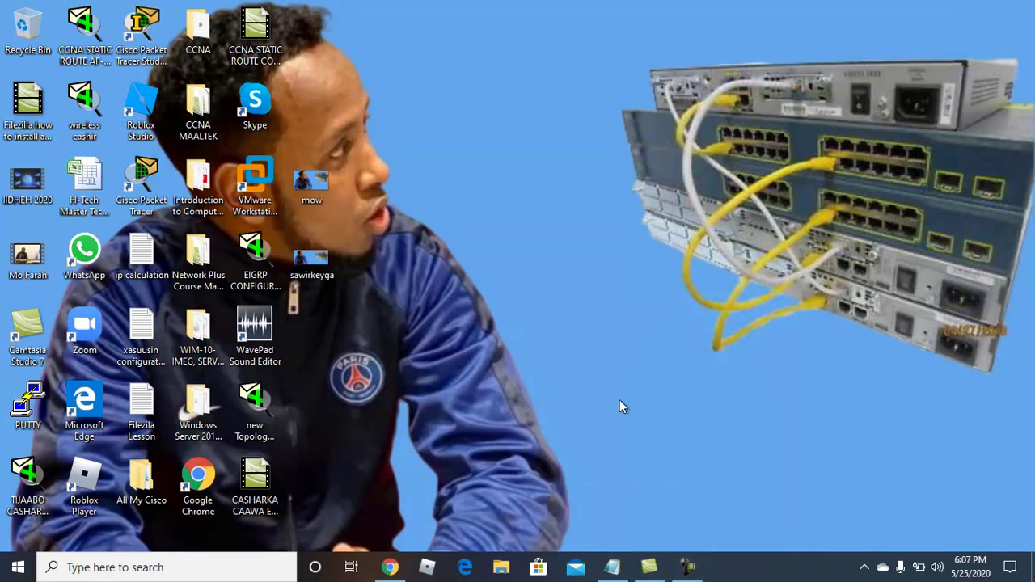
{"action": "left_click", "coordinate": [387, 568]}
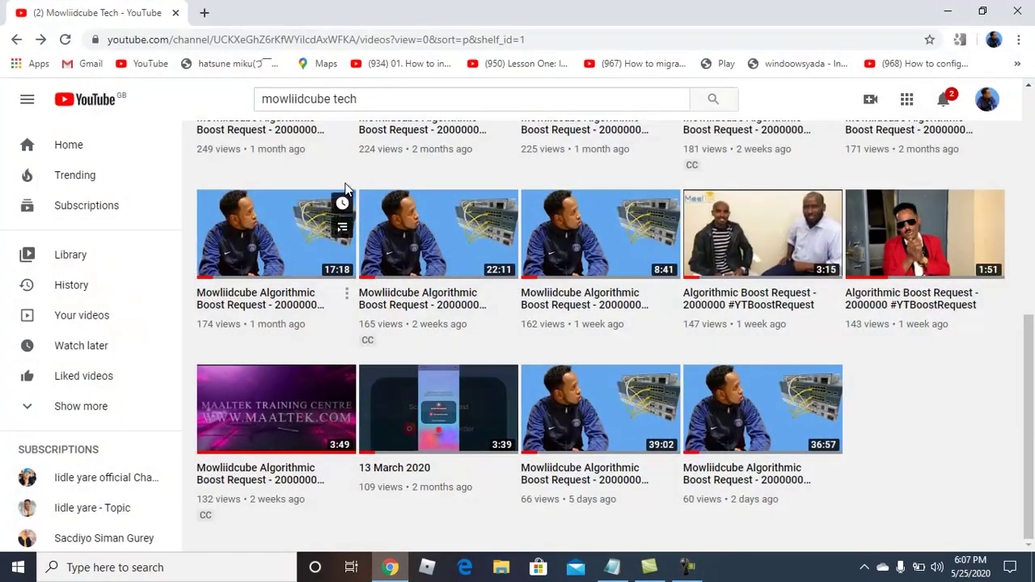
{"action": "left_click", "coordinate": [176, 13]}
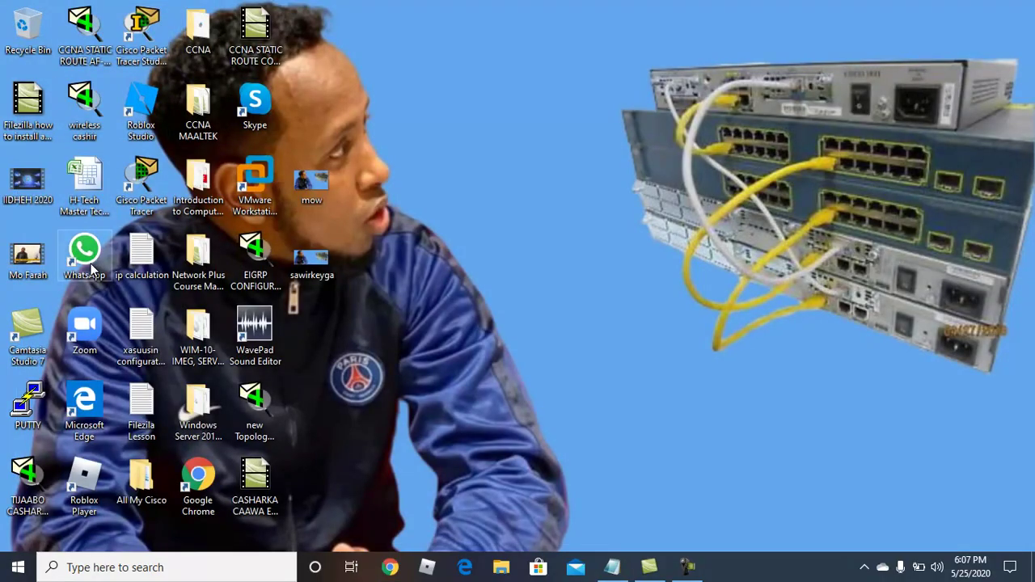
{"action": "left_click", "coordinate": [194, 489]}
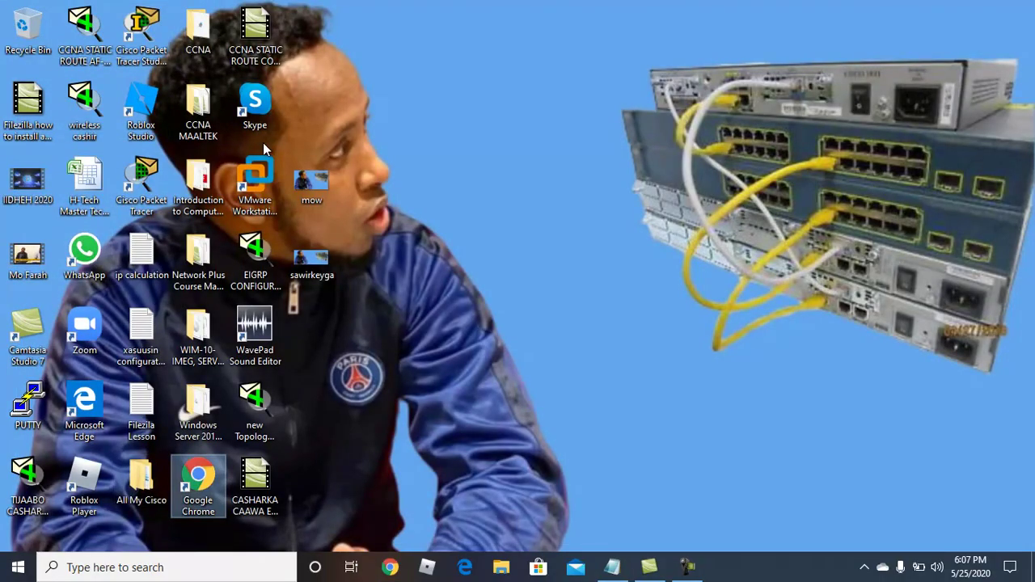
{"action": "left_click", "coordinate": [391, 569]}
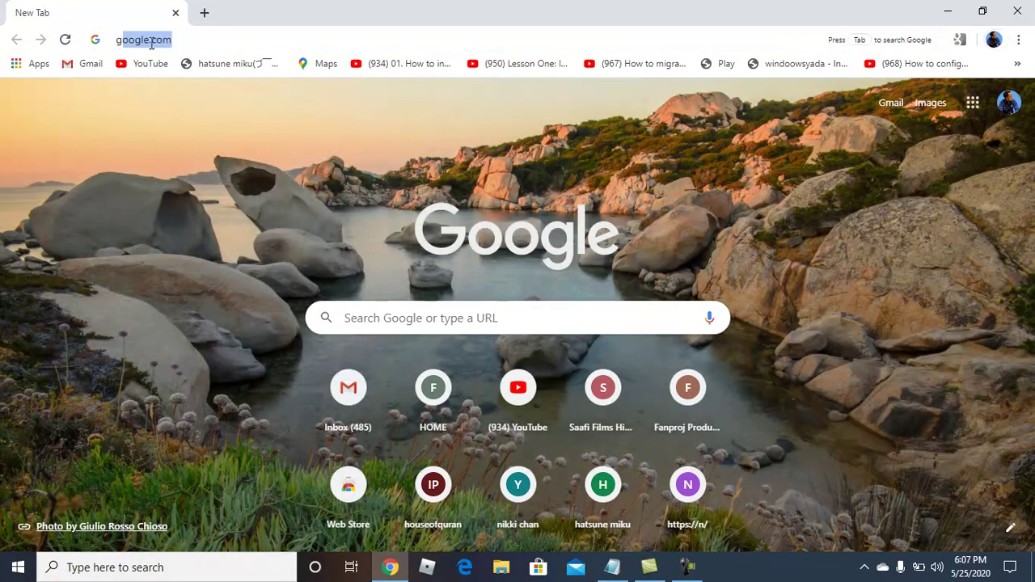
{"action": "type", "text": "g"}
{"action": "key", "text": "Return"}
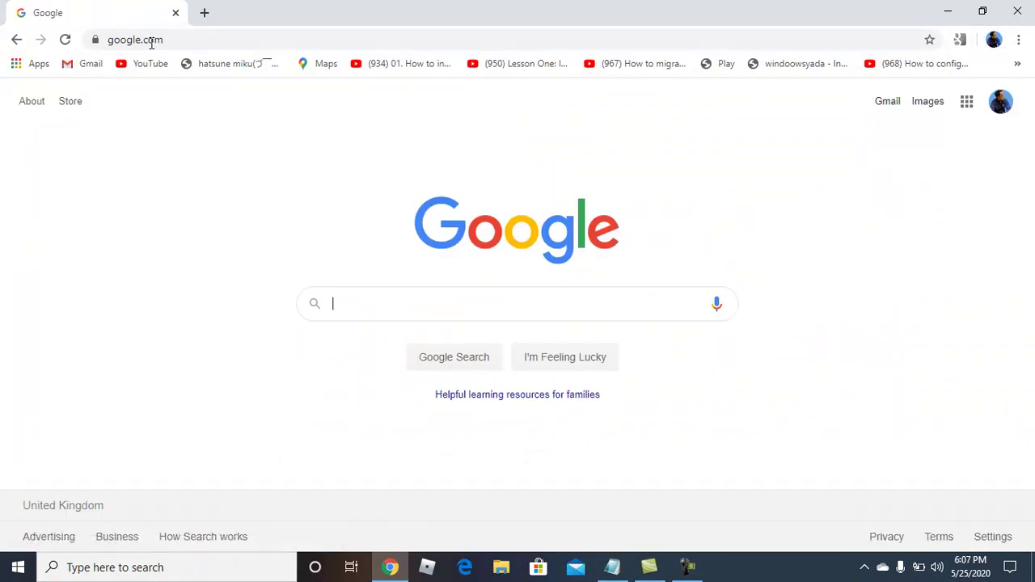
Step: Search Google for "filezilla server" and open the Download FileZilla Server for Windows page
{"action": "type", "text": "fi"}
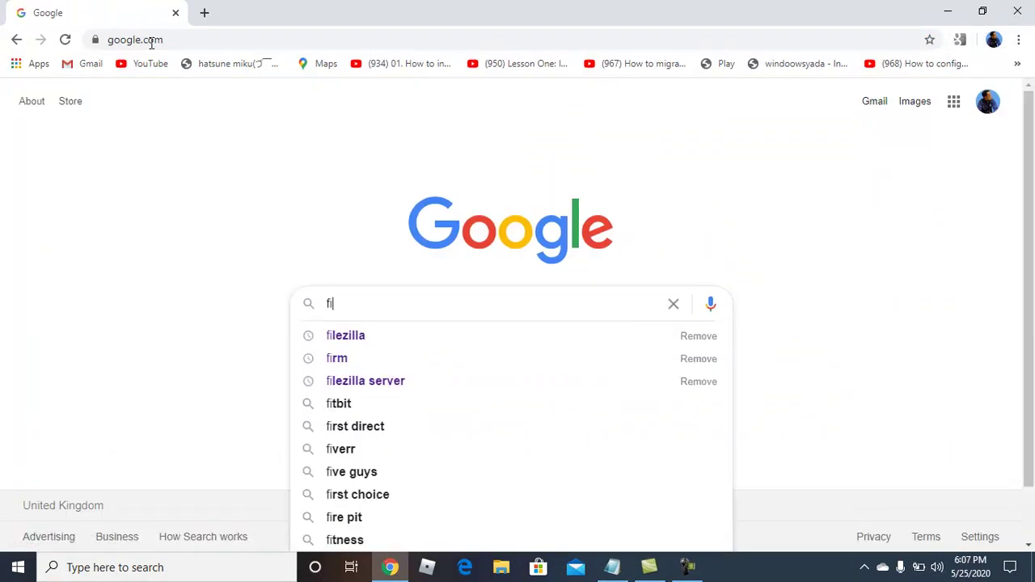
{"action": "left_click", "coordinate": [374, 381]}
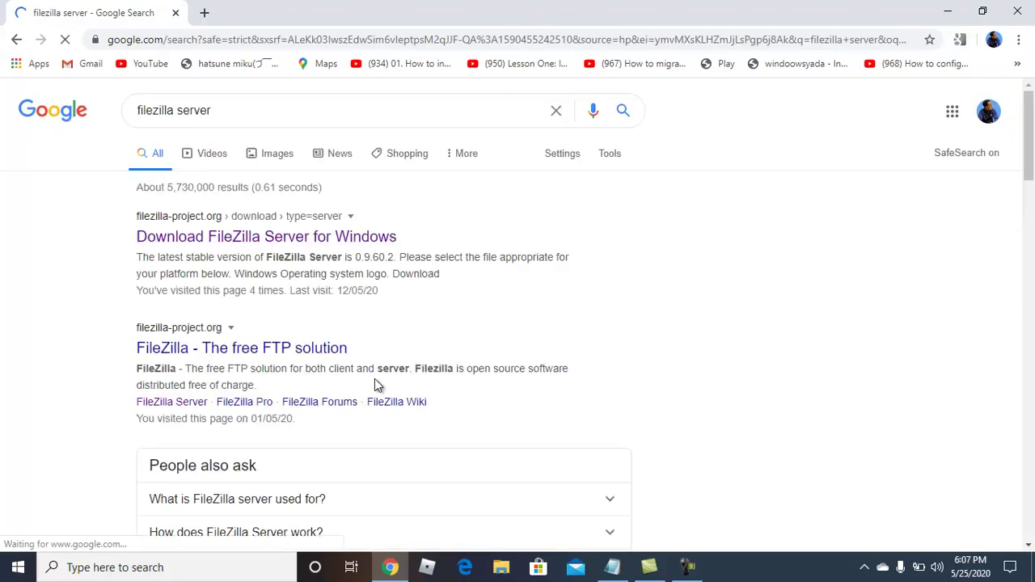
{"action": "left_click", "coordinate": [278, 237]}
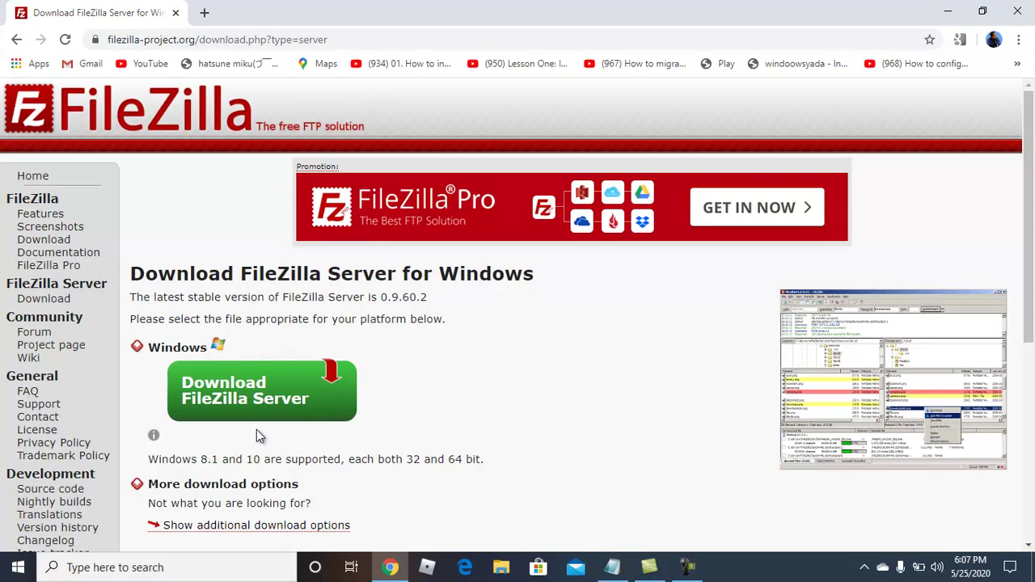
Step: Download the FileZilla Server installer for Windows and run it, with the browser minimized out of the way
{"action": "left_click", "coordinate": [262, 395]}
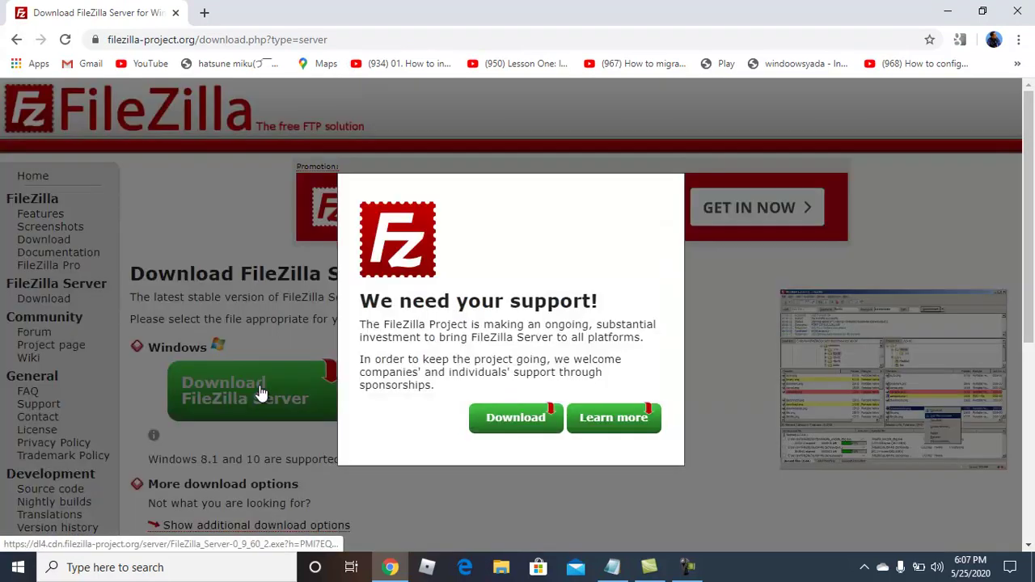
{"action": "left_click", "coordinate": [503, 426]}
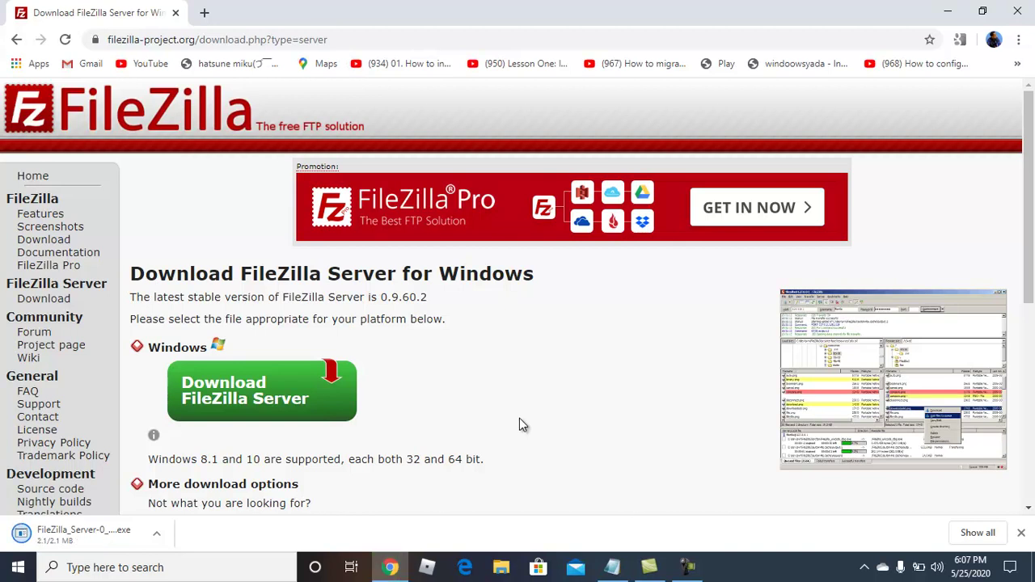
{"action": "left_click", "coordinate": [71, 540]}
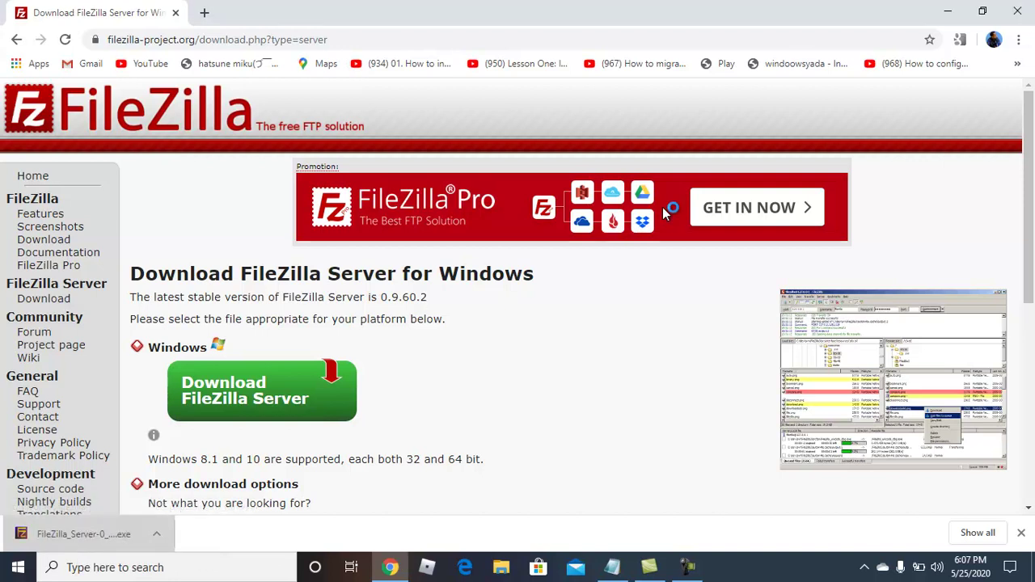
{"action": "left_click", "coordinate": [948, 15]}
{"action": "left_click", "coordinate": [949, 15]}
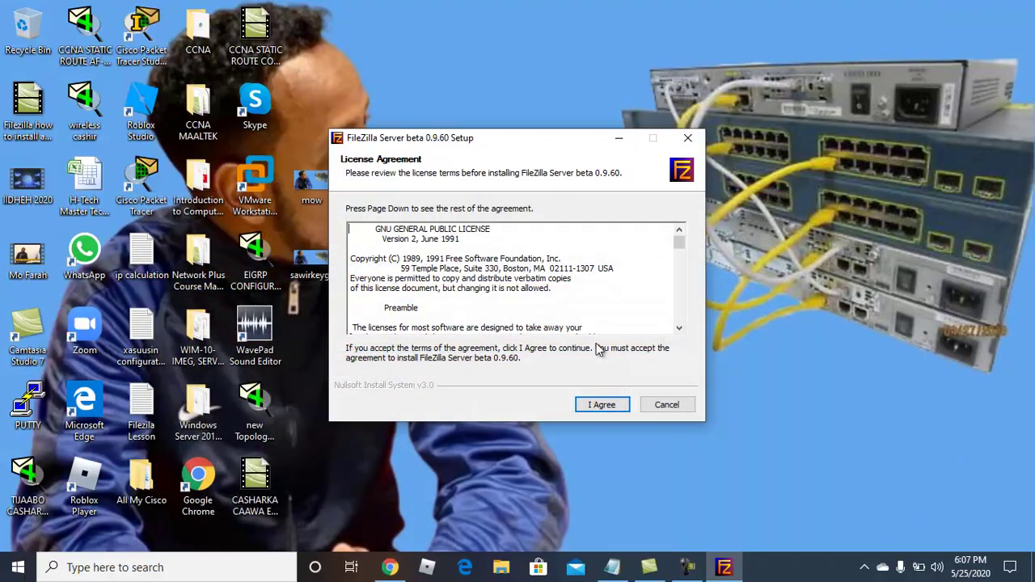
Step: Install FileZilla Server beta 0.9.60 with the Standard components, default destination folder and default startup settings, and close the setup
{"action": "left_click", "coordinate": [605, 406]}
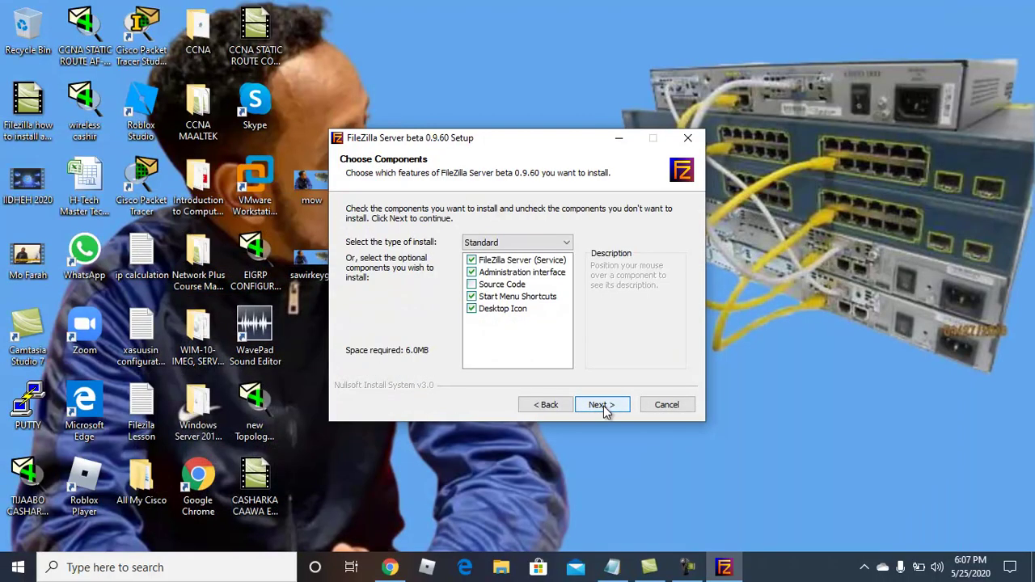
{"action": "left_click", "coordinate": [602, 406]}
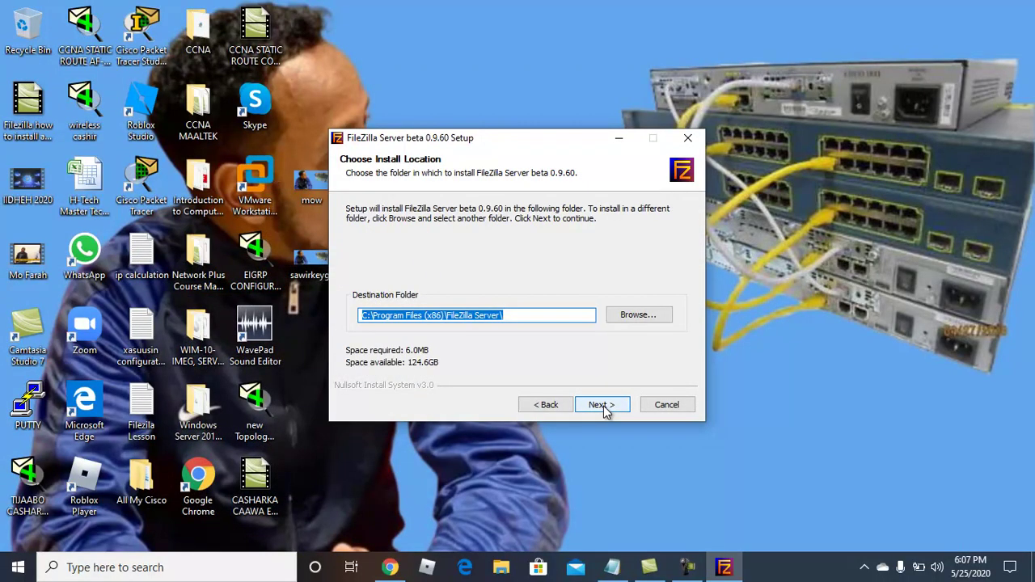
{"action": "left_click", "coordinate": [605, 411]}
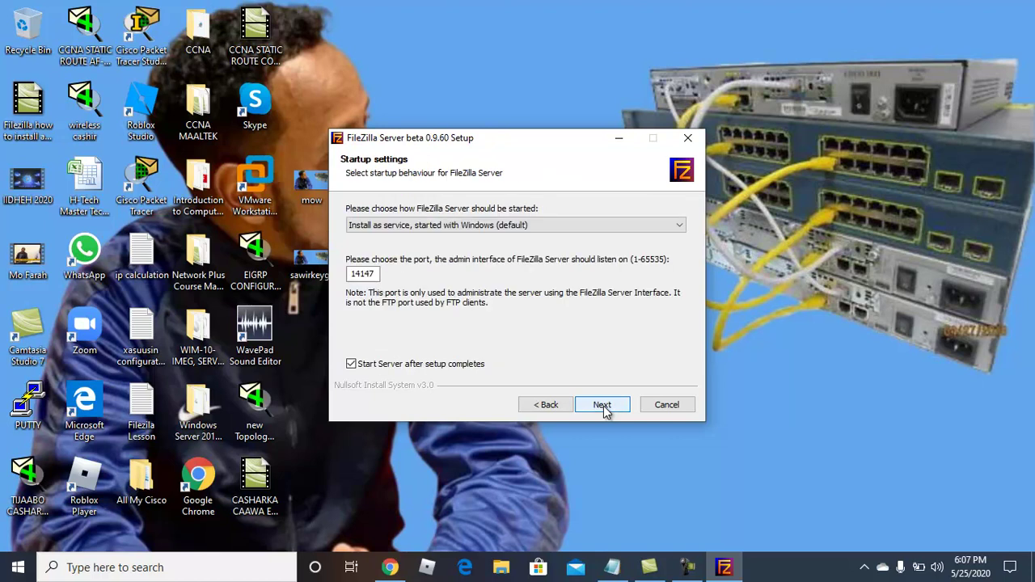
{"action": "left_click", "coordinate": [603, 406]}
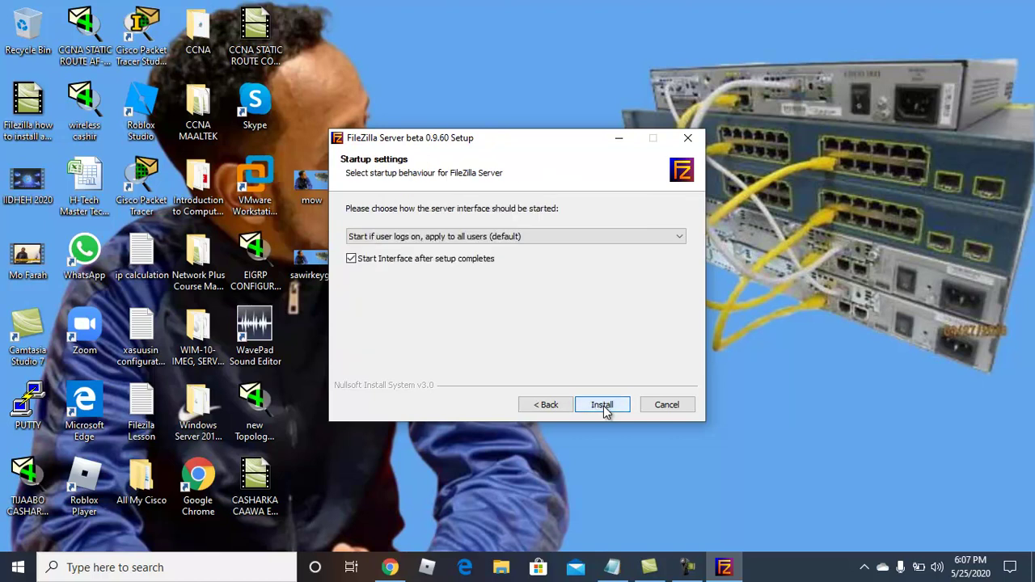
{"action": "left_click", "coordinate": [603, 406]}
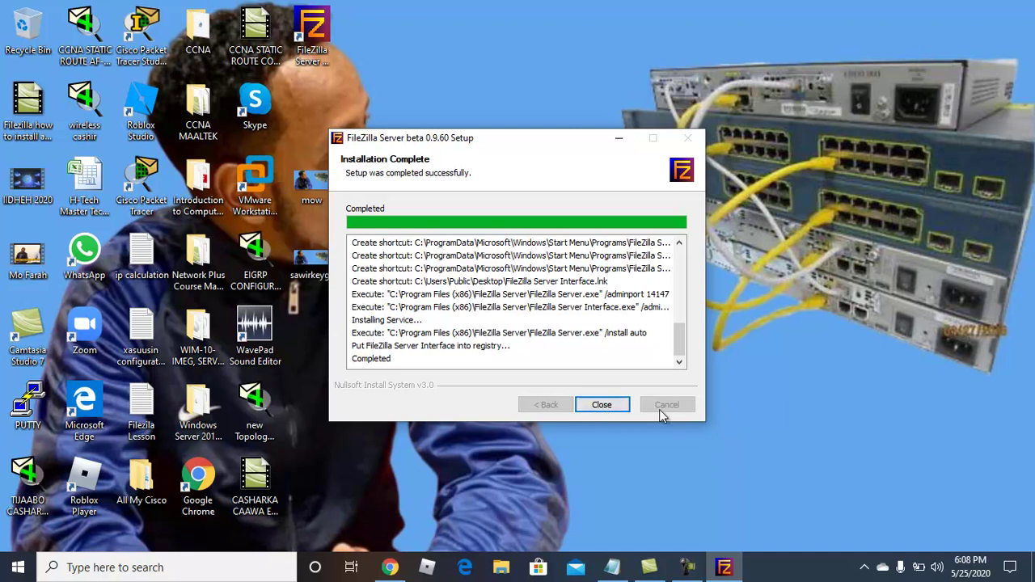
{"action": "left_click", "coordinate": [601, 406]}
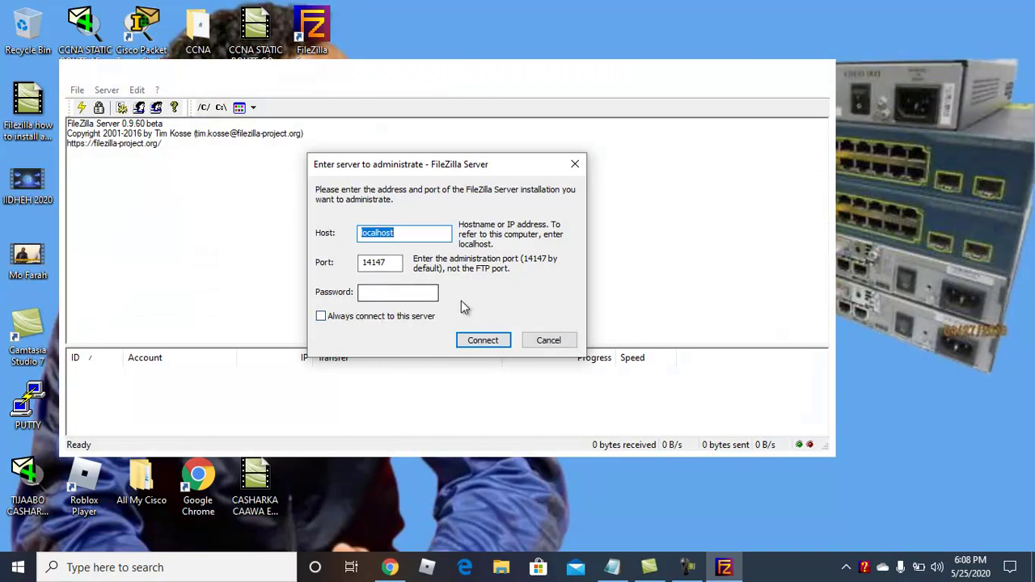
Step: Connect to the localhost server on administration port 14147 and remove the existing user account
{"action": "left_click", "coordinate": [492, 343]}
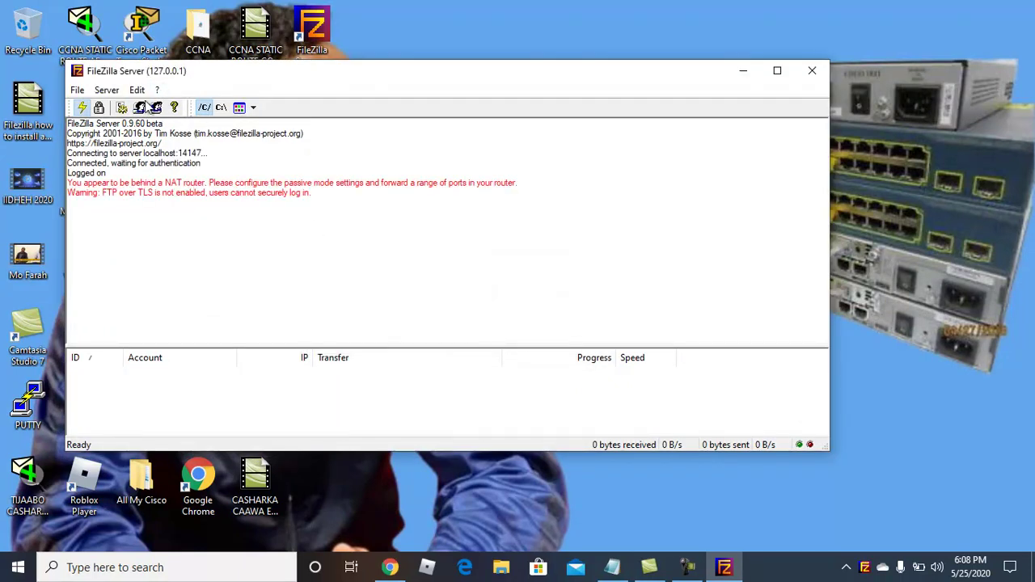
{"action": "left_click", "coordinate": [140, 108]}
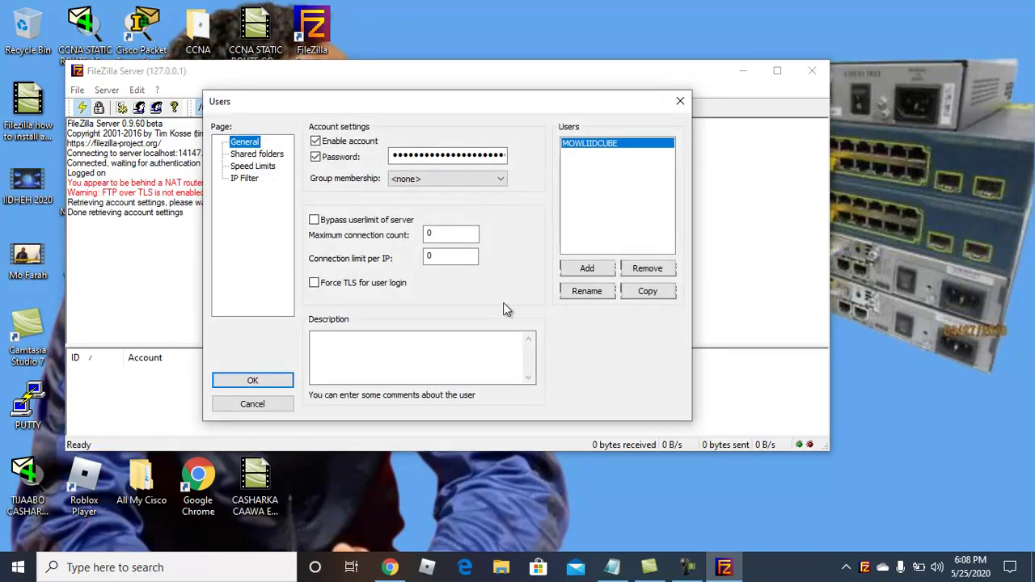
{"action": "left_click", "coordinate": [611, 147]}
{"action": "left_click", "coordinate": [653, 269]}
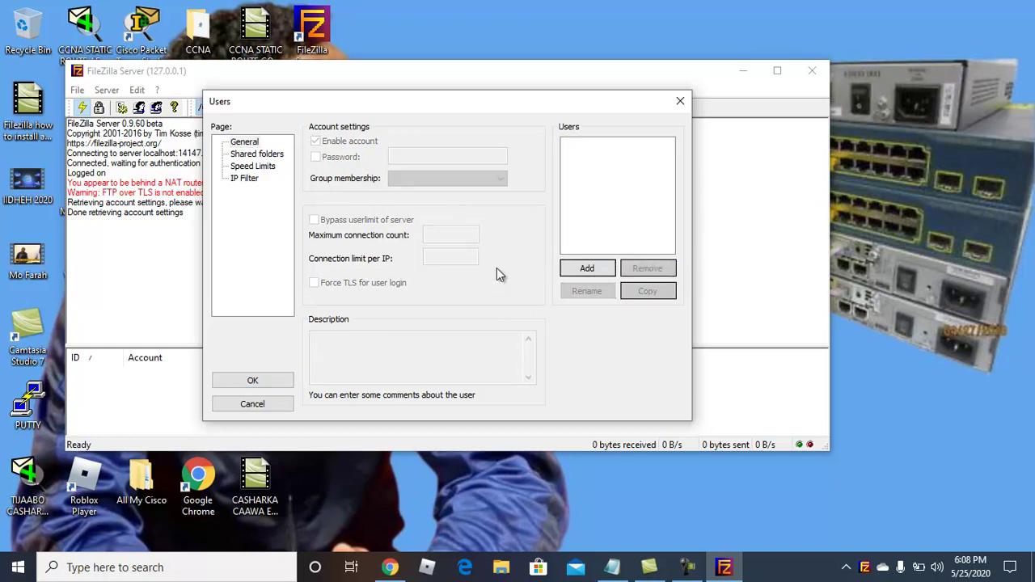
Step: Add a user account named MOWLIIDCUBE with no group membership
{"action": "left_click", "coordinate": [587, 269]}
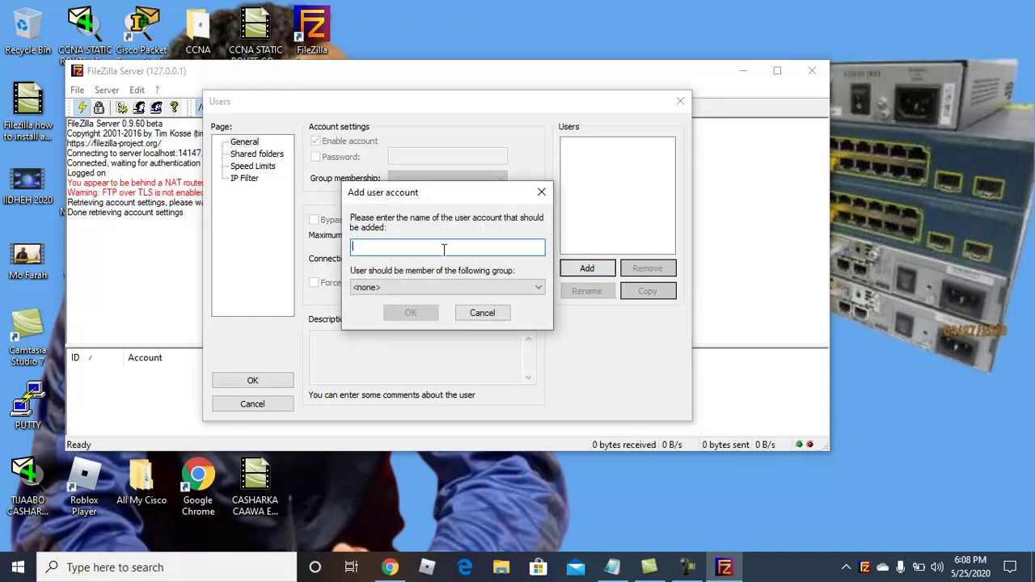
{"action": "type", "text": "m"}
{"action": "key", "text": "BackSpace"}
{"action": "type", "text": "MOWLII"}
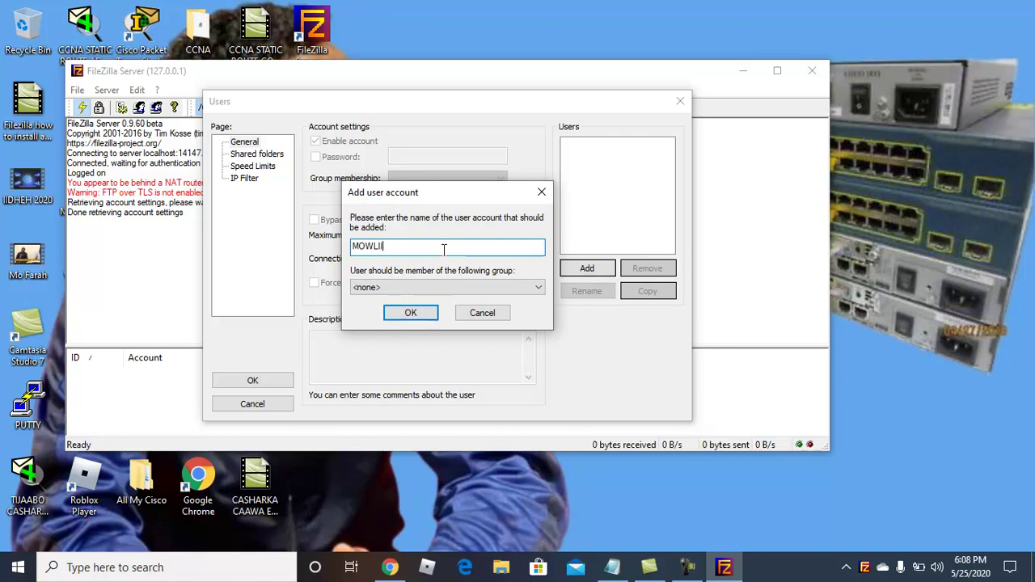
{"action": "type", "text": "DCUBE"}
{"action": "left_click", "coordinate": [411, 313]}
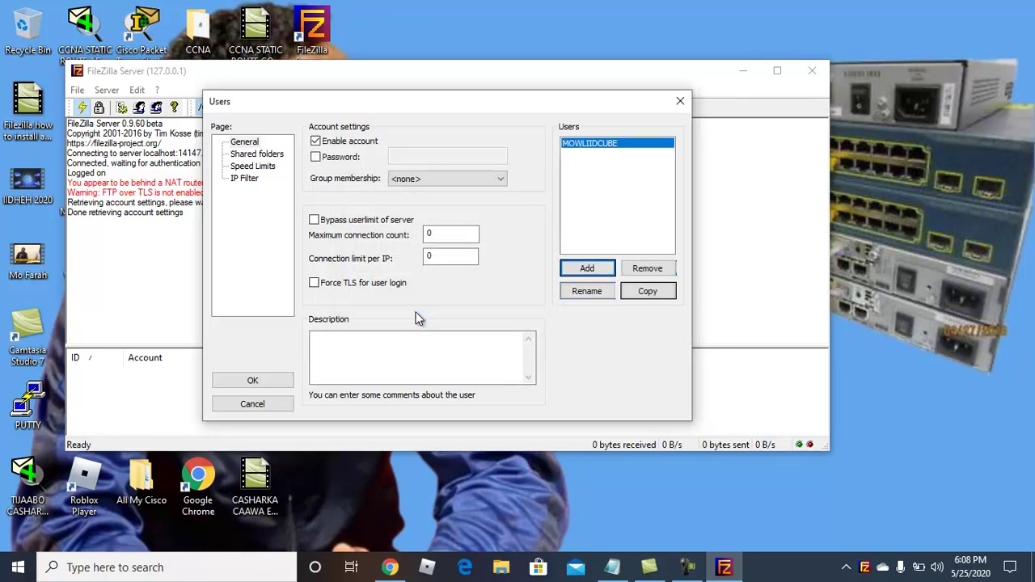
Step: Enable password protection for the new user account and enter the account password
{"action": "left_click", "coordinate": [315, 156]}
{"action": "left_click", "coordinate": [395, 154]}
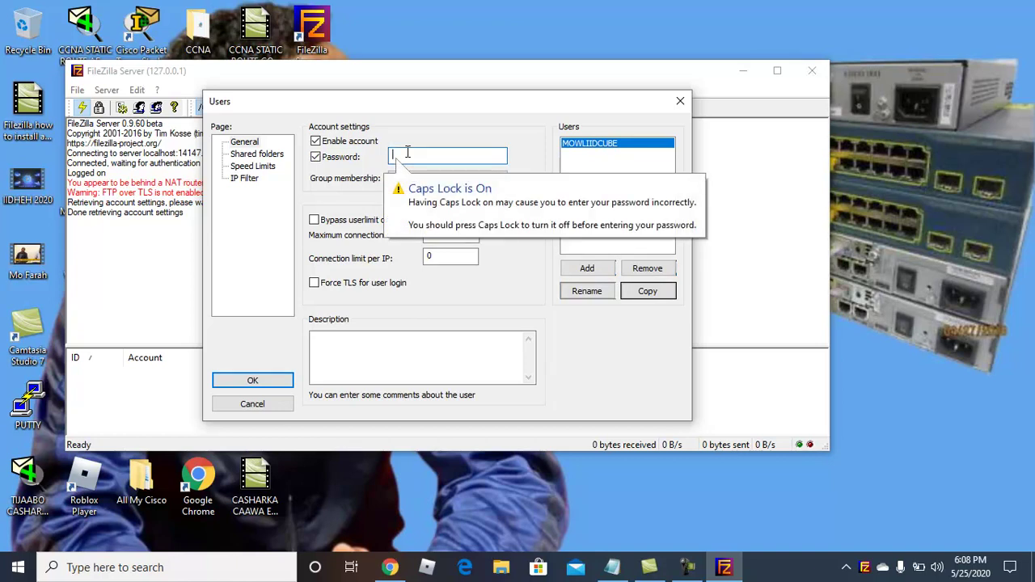
{"action": "key", "text": "Caps_Lock"}
{"action": "type", "text": "aaa"}
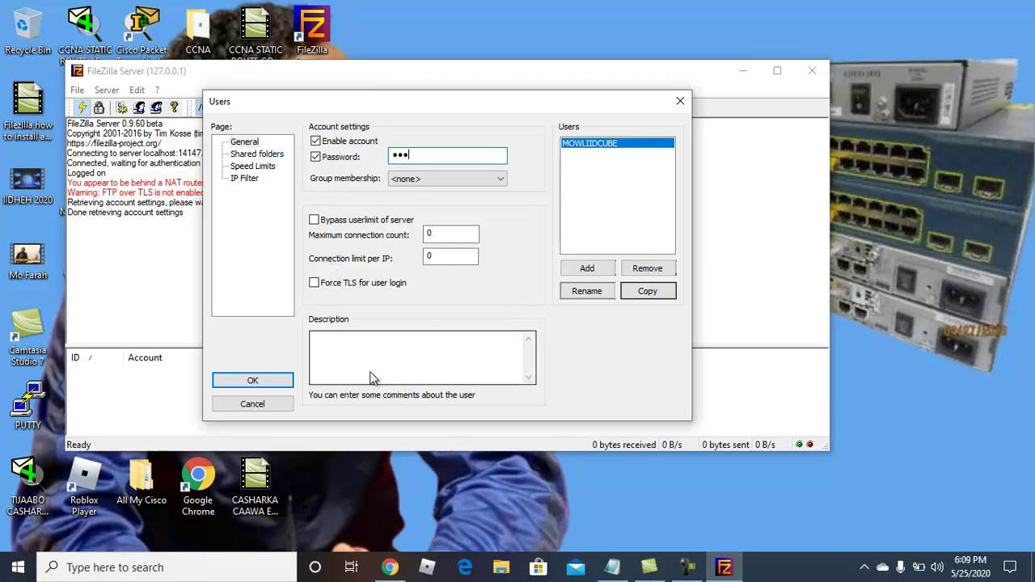
Step: Switch to File Explorer and create a folder named SOMALIYA on Local Disk (C:)
{"action": "right_click", "coordinate": [421, 487]}
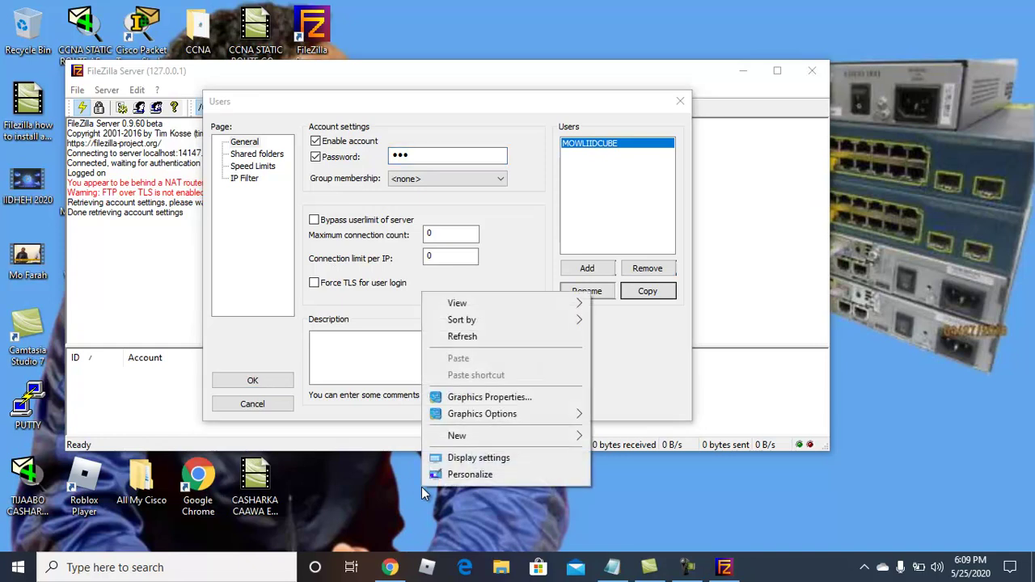
{"action": "left_click", "coordinate": [501, 568]}
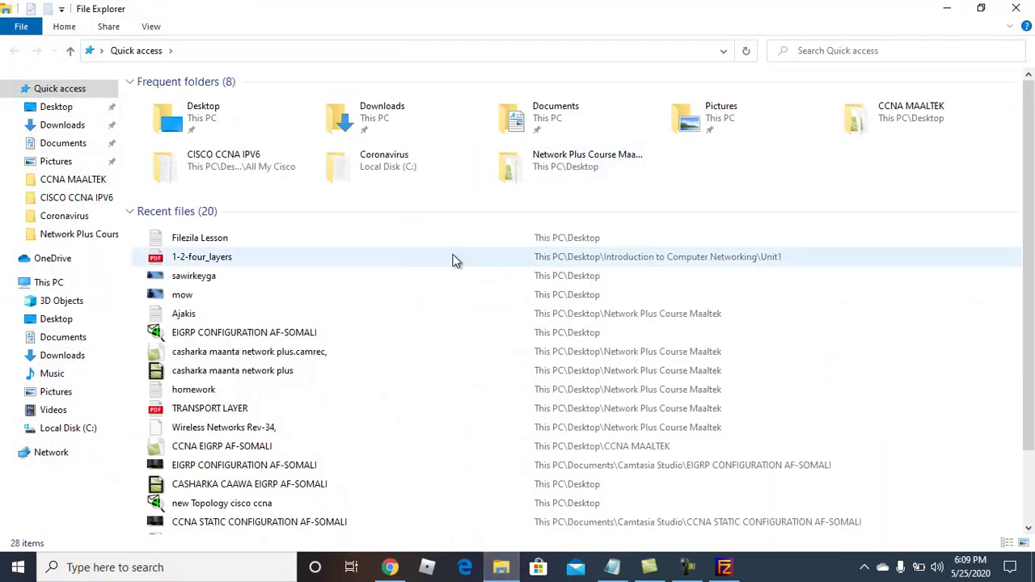
{"action": "left_click", "coordinate": [72, 428]}
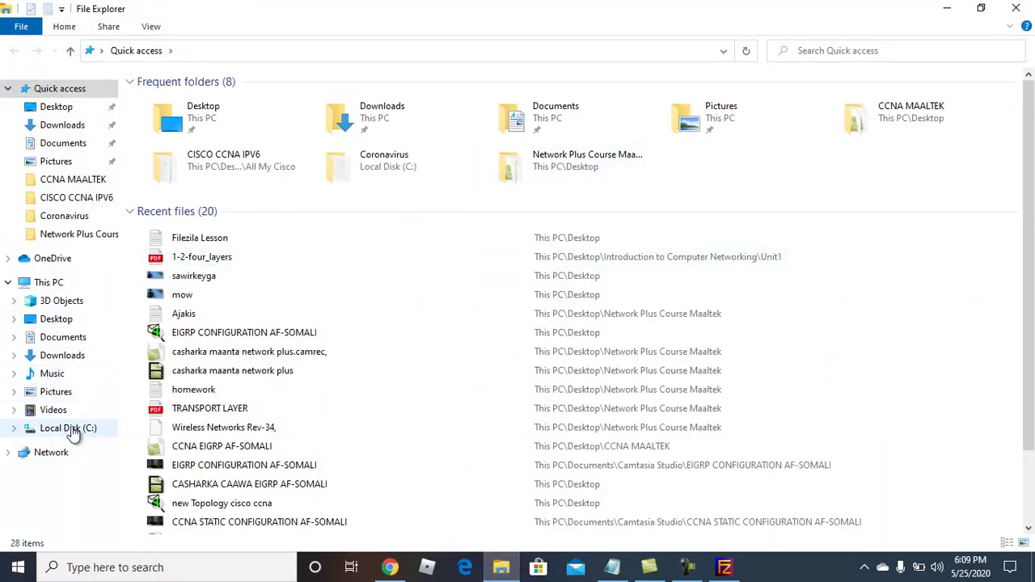
{"action": "right_click", "coordinate": [161, 262]}
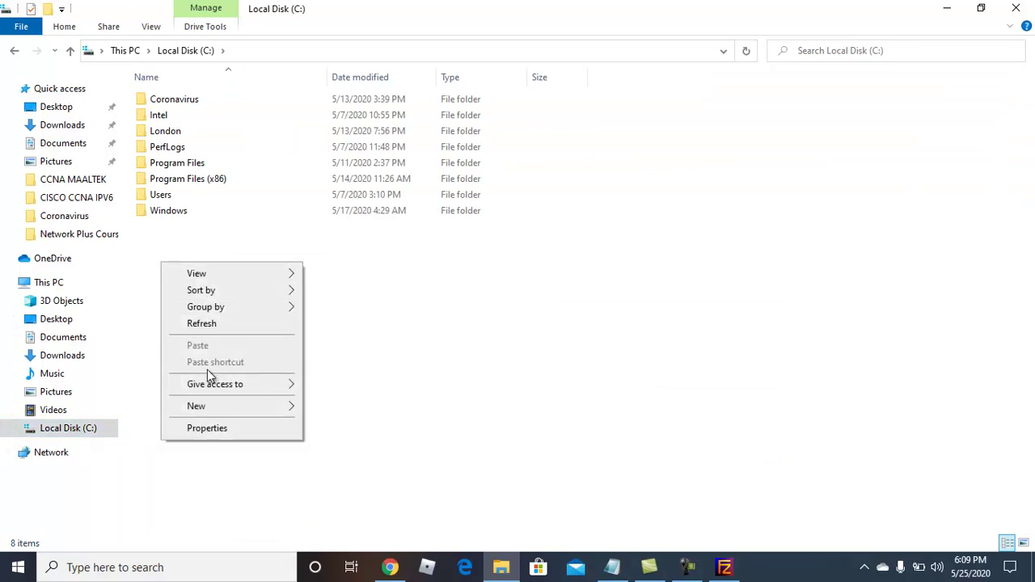
{"action": "mouse_move", "coordinate": [202, 410]}
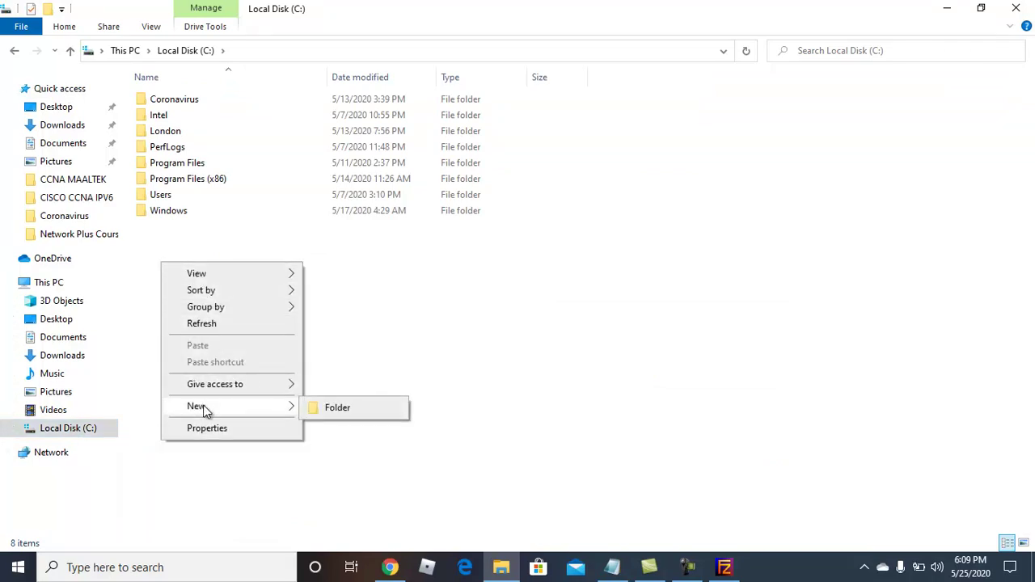
{"action": "left_click", "coordinate": [363, 409]}
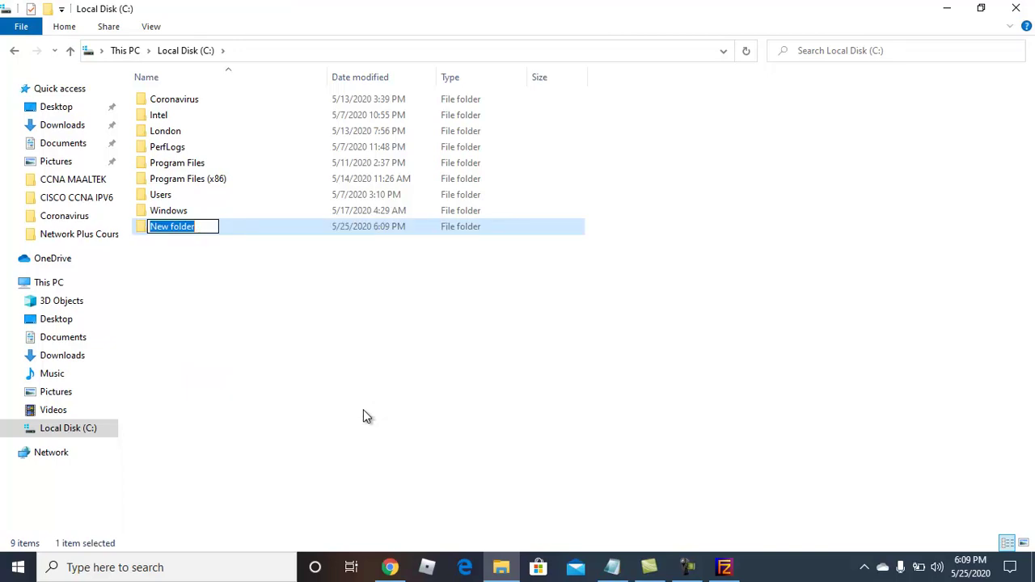
{"action": "type", "text": "SOMALI"}
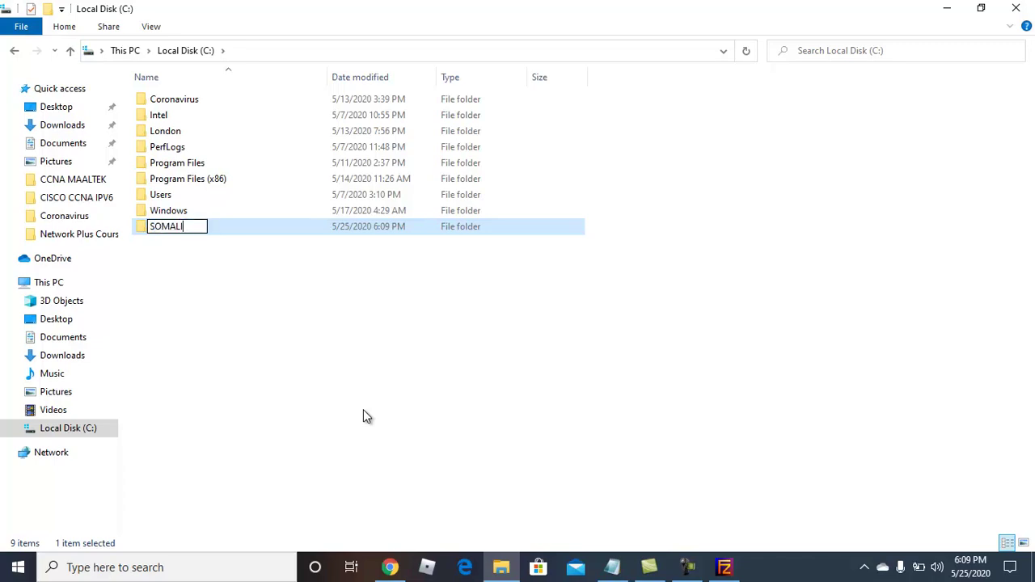
{"action": "type", "text": "YA"}
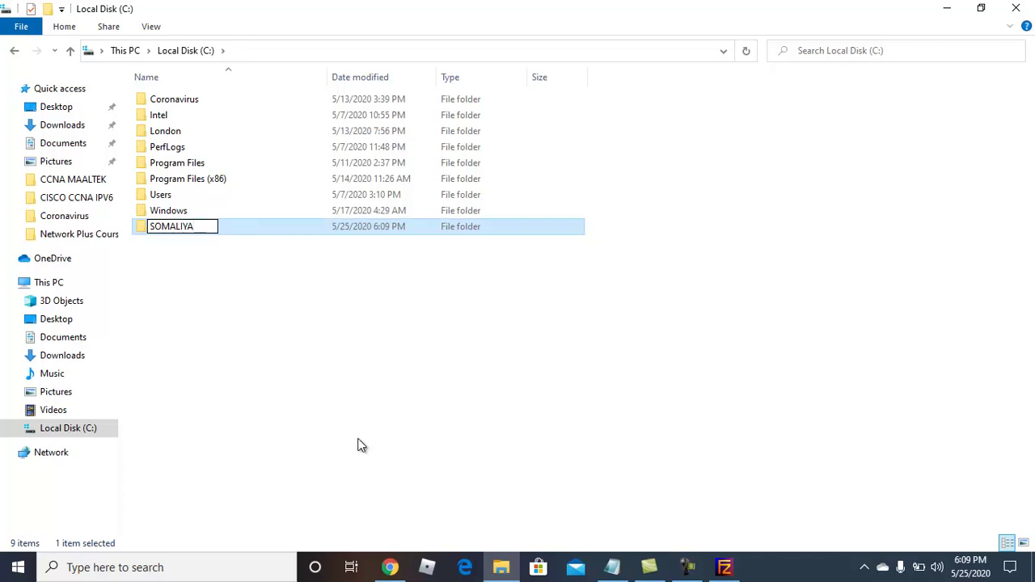
{"action": "left_click", "coordinate": [356, 441]}
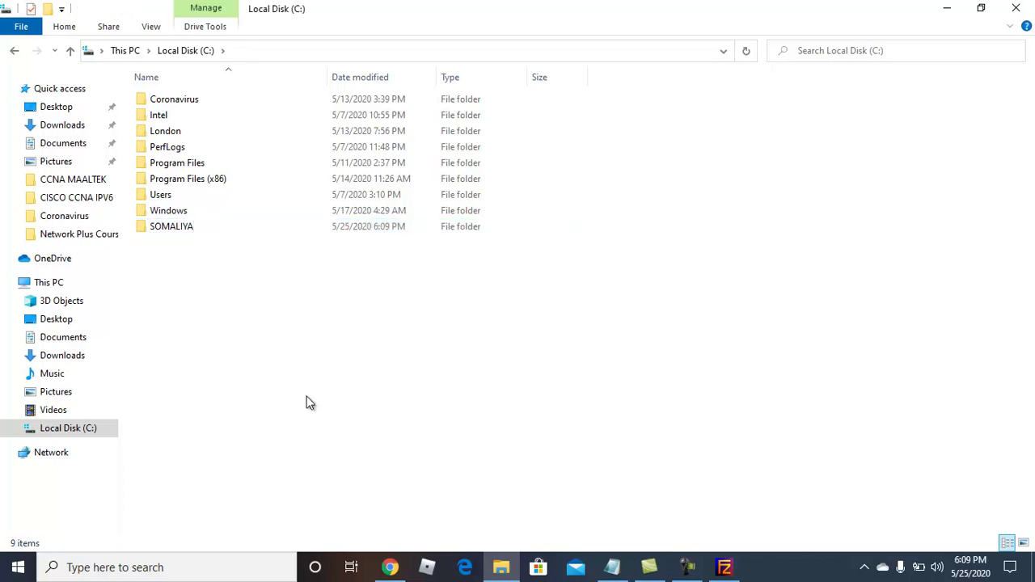
Step: Create a text document named MUQDISHO WAA MAGALA MADAXDA SOMALIYA inside the SOMALIYA folder, and minimize File Explorer
{"action": "double_click", "coordinate": [185, 229]}
{"action": "right_click", "coordinate": [185, 232]}
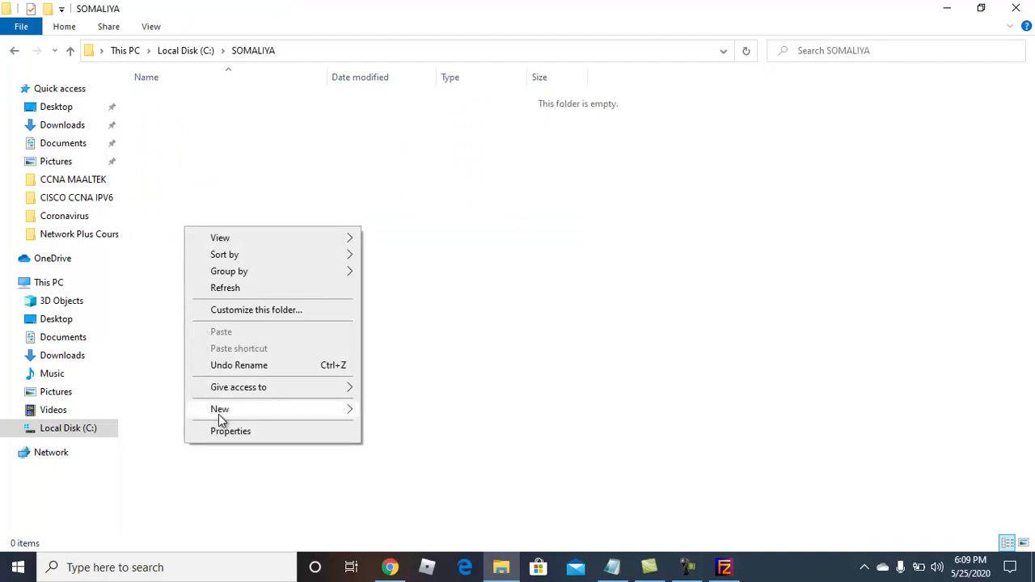
{"action": "mouse_move", "coordinate": [227, 411]}
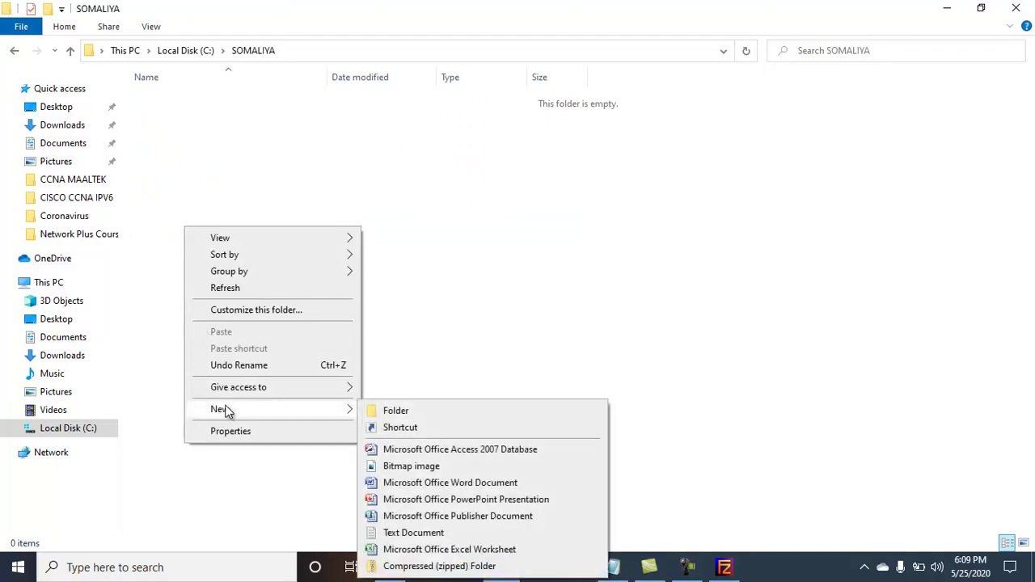
{"action": "left_click", "coordinate": [416, 533]}
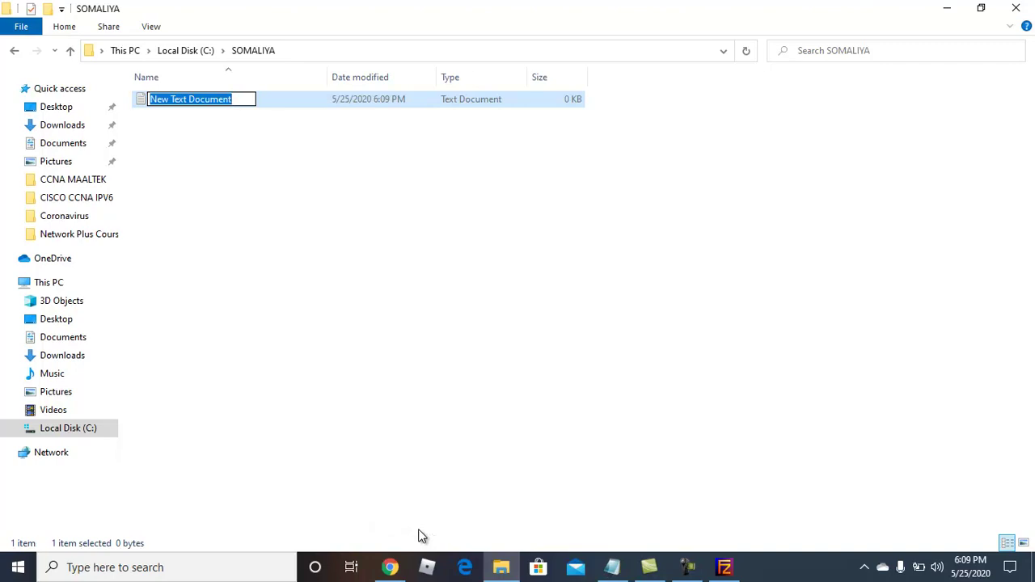
{"action": "type", "text": "M"}
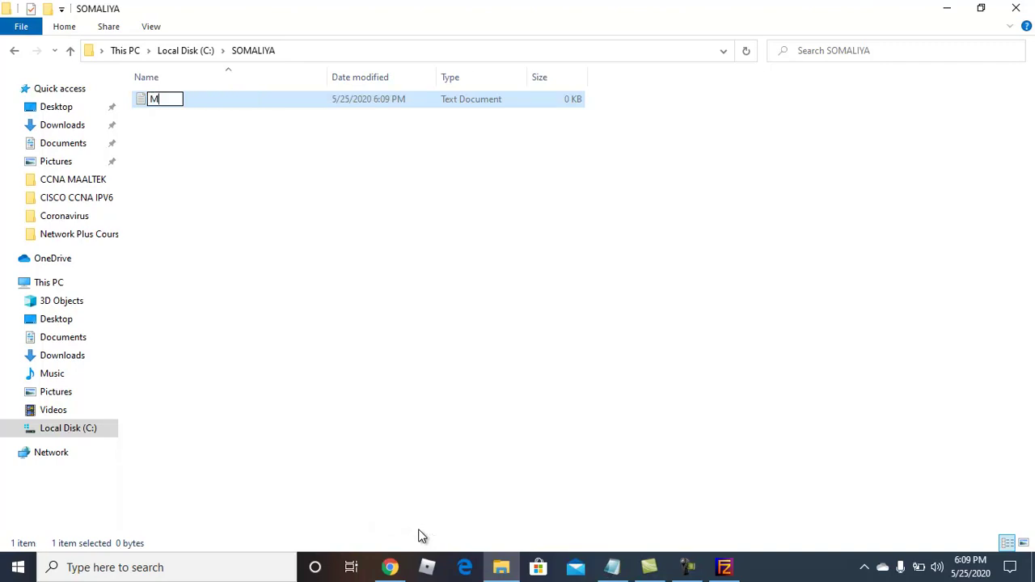
{"action": "type", "text": "UQDISHO WAAA"}
{"action": "key", "text": "BackSpace"}
{"action": "type", "text": "MAGALA"}
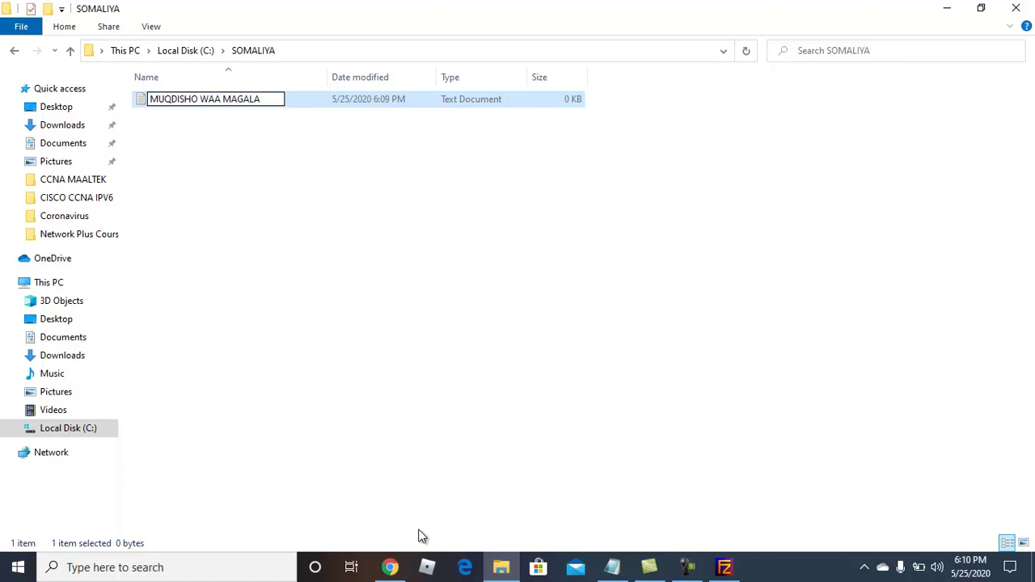
{"action": "type", "text": " MADA"}
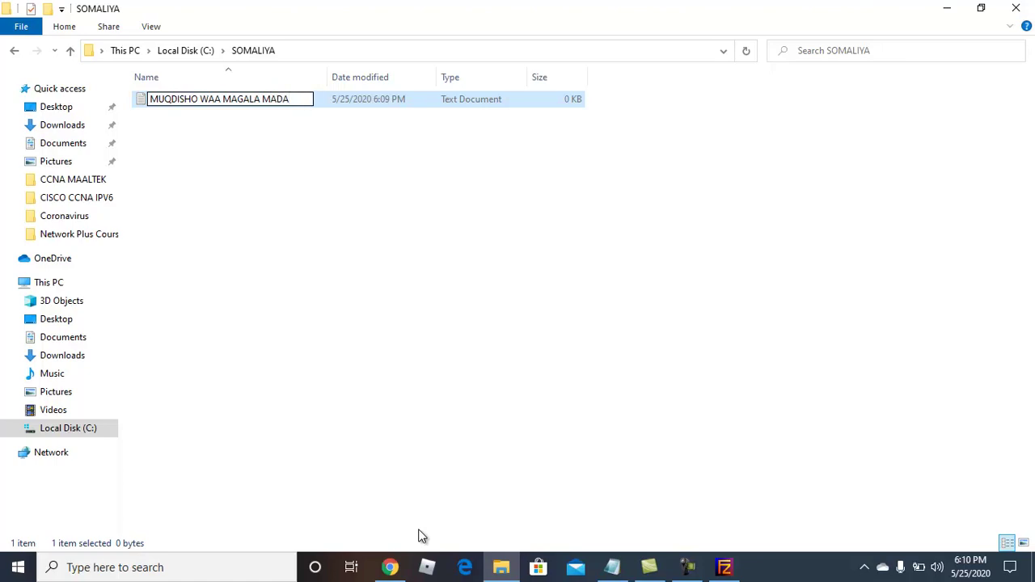
{"action": "type", "text": "XDA SOMA"}
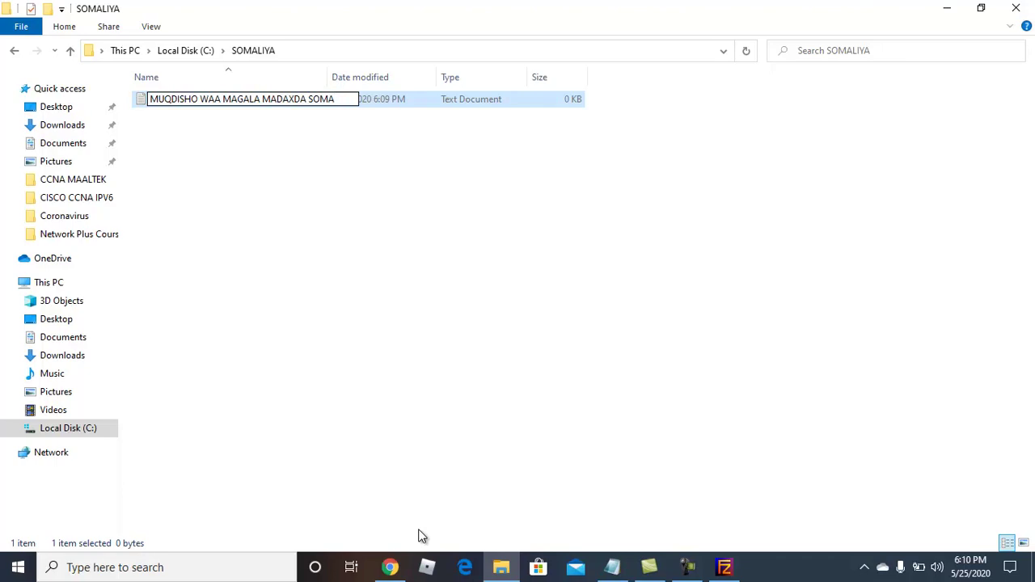
{"action": "type", "text": "LIYA"}
{"action": "left_click", "coordinate": [588, 476]}
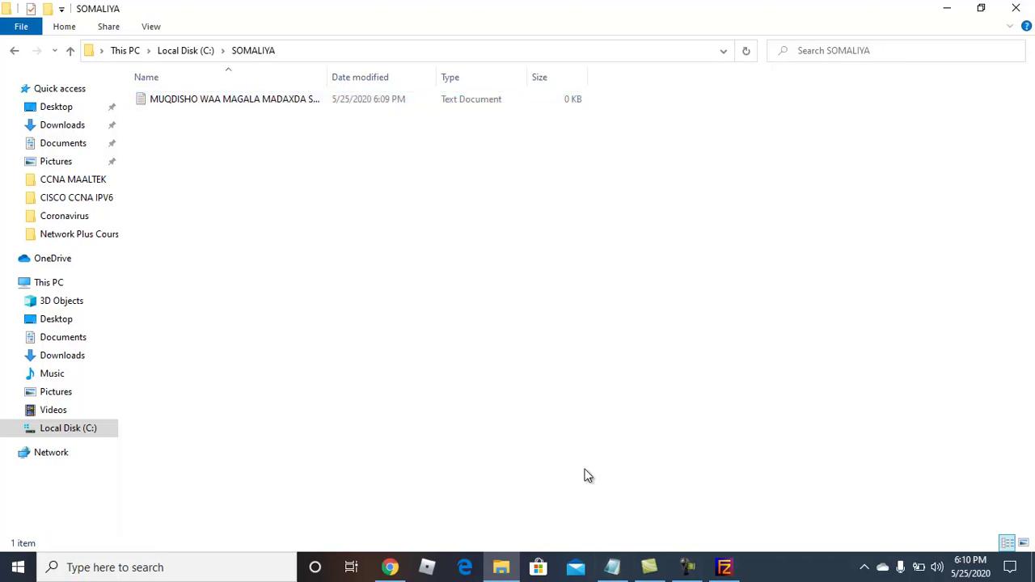
{"action": "left_click", "coordinate": [16, 50]}
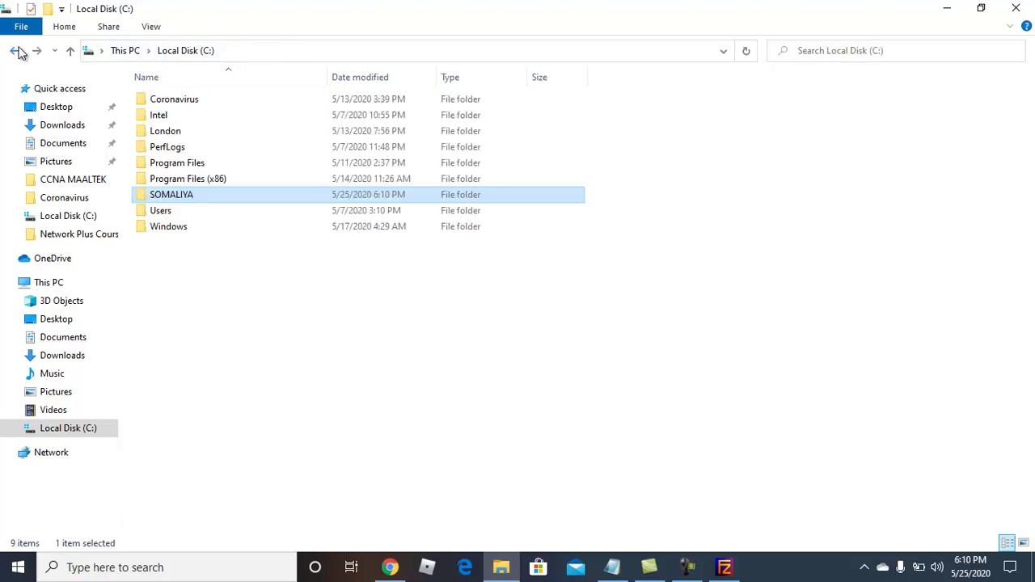
{"action": "left_click", "coordinate": [948, 8]}
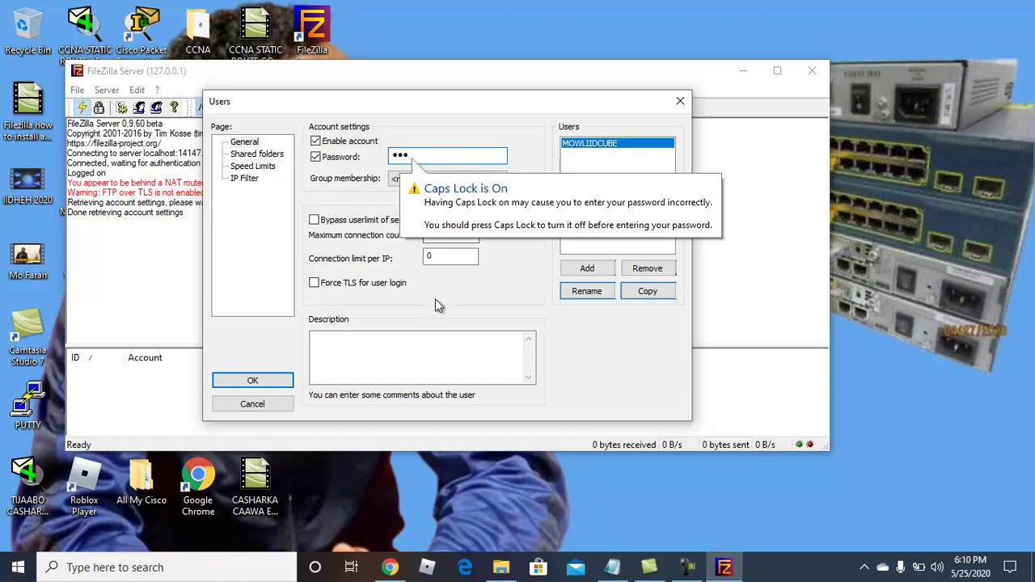
Step: Add C:\SOMALIYA as the shared home directory of the MOWLIIDCUBE user
{"action": "left_click", "coordinate": [273, 156]}
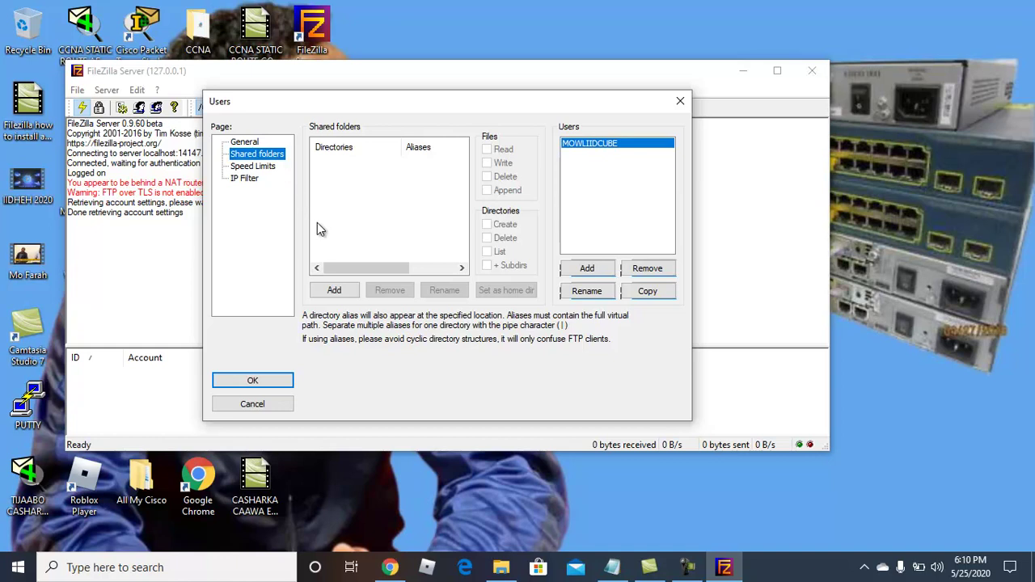
{"action": "left_click", "coordinate": [334, 291]}
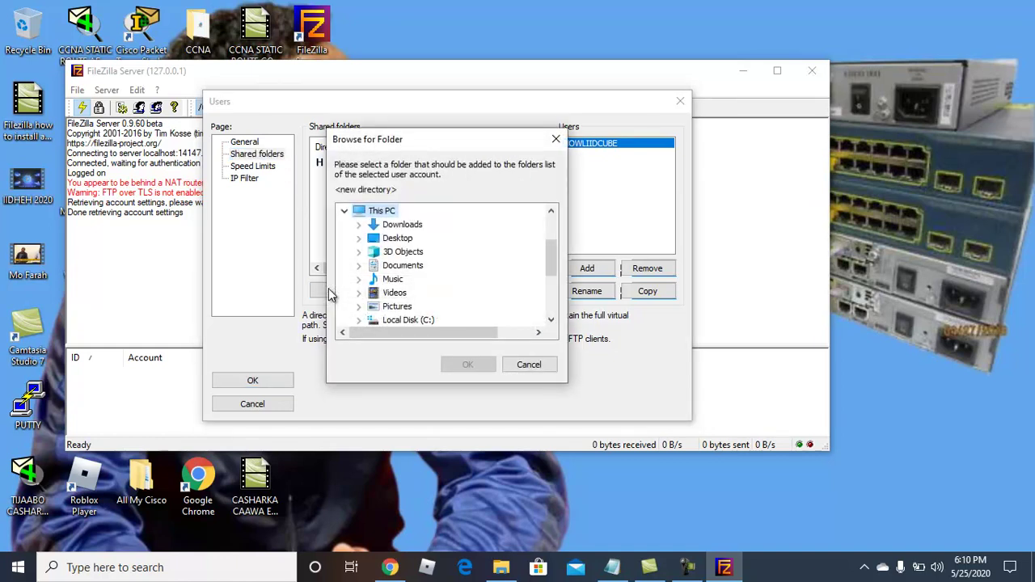
{"action": "left_click", "coordinate": [414, 319]}
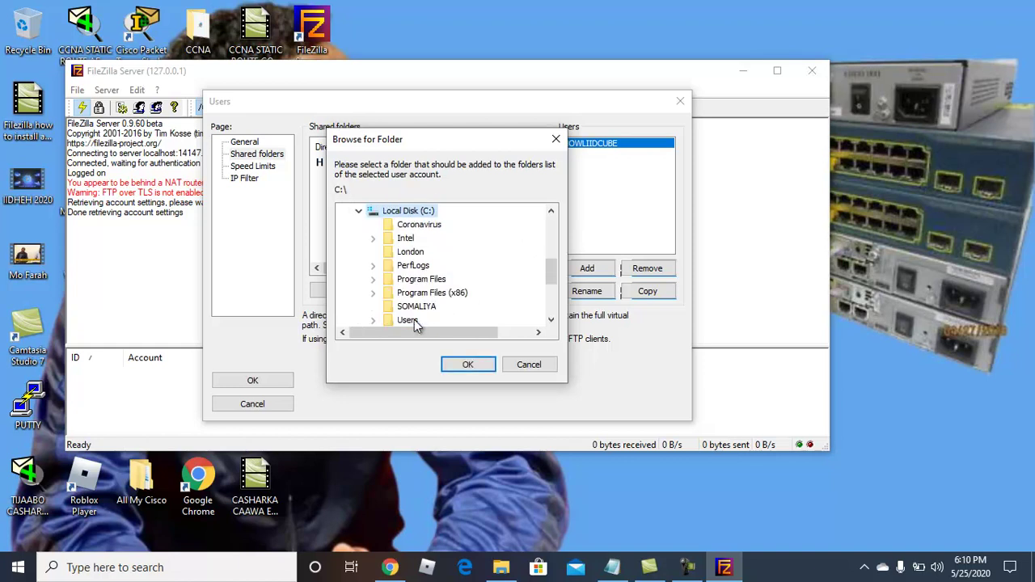
{"action": "left_click", "coordinate": [426, 308]}
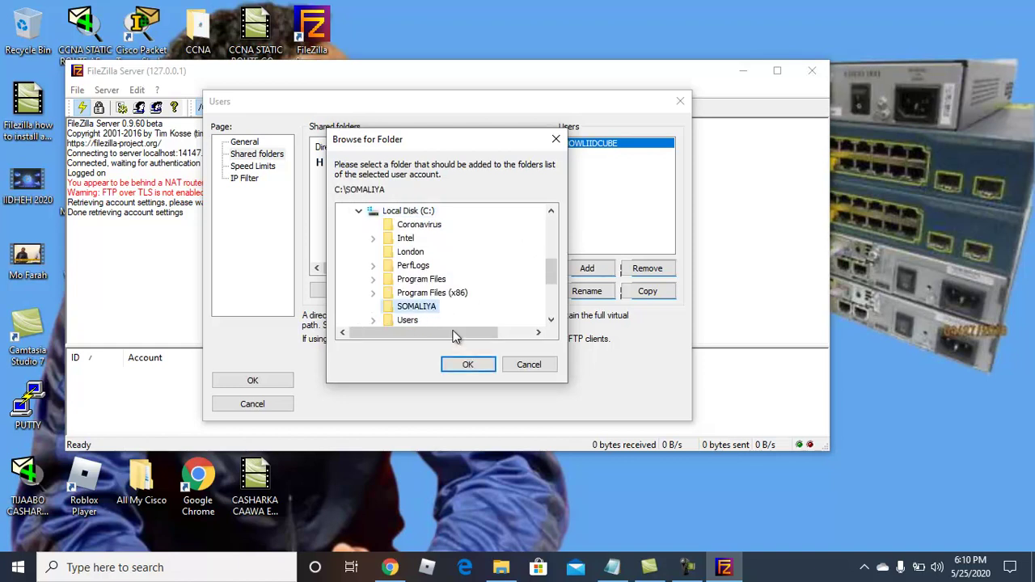
{"action": "left_click", "coordinate": [467, 365]}
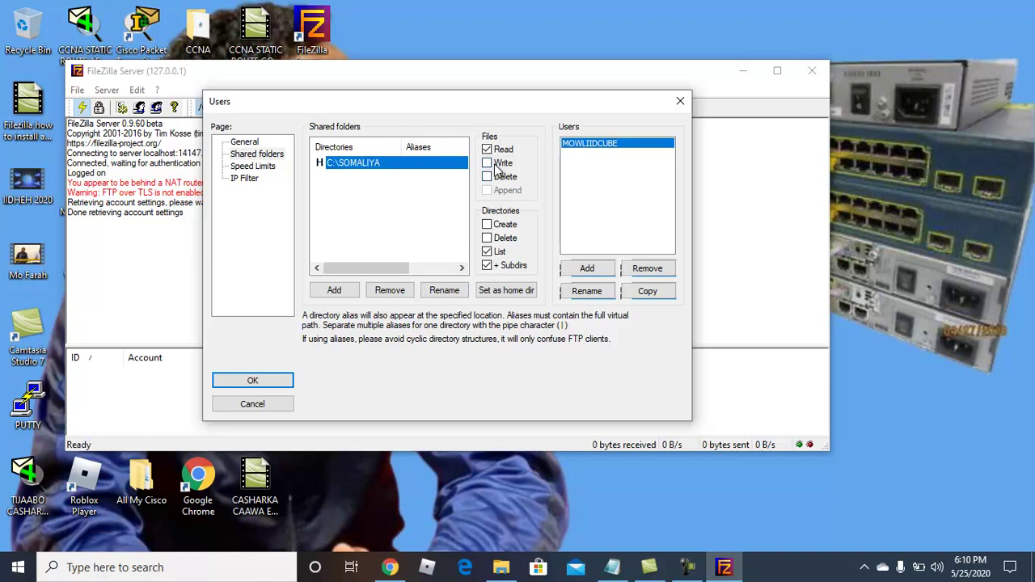
Step: Grant Write and Delete permissions for files and Create and Delete for directories on C:\SOMALIYA, and save the user settings
{"action": "left_click", "coordinate": [487, 164]}
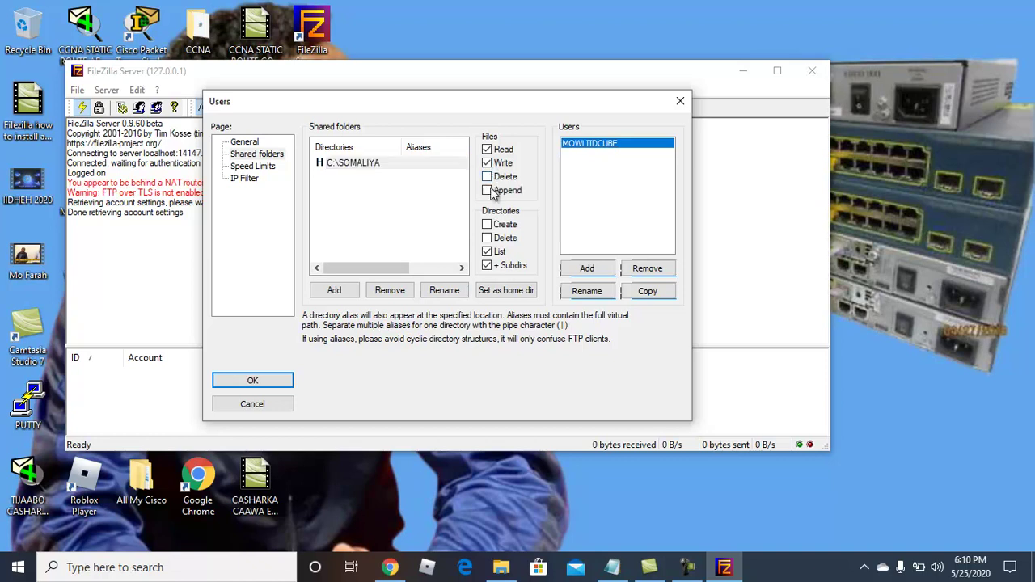
{"action": "left_click", "coordinate": [489, 178]}
{"action": "left_click", "coordinate": [613, 566]}
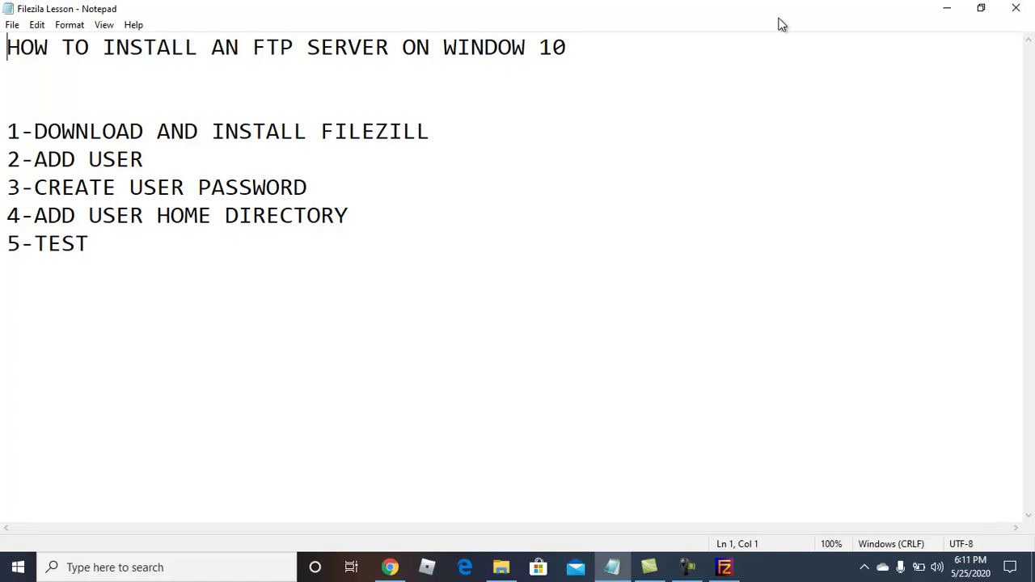
{"action": "left_click", "coordinate": [947, 8]}
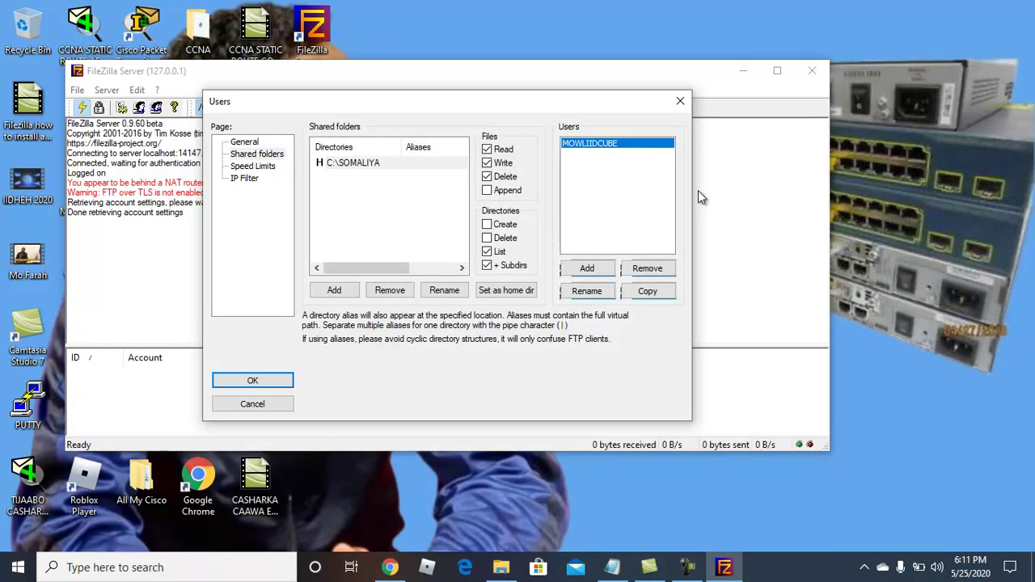
{"action": "left_click", "coordinate": [488, 225]}
{"action": "left_click", "coordinate": [487, 239]}
{"action": "left_click", "coordinate": [277, 381]}
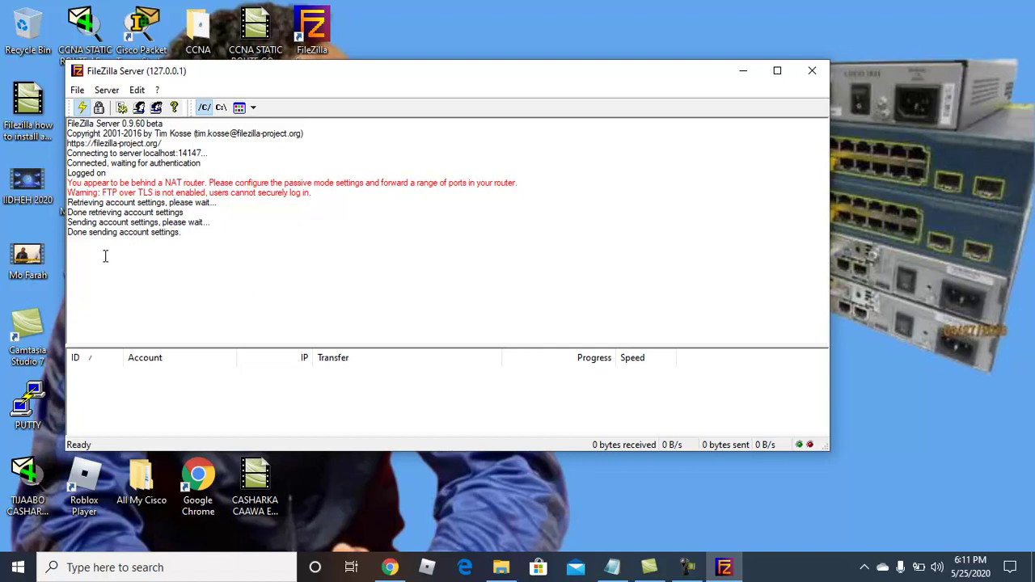
Step: Minimize FileZilla Server, switch to Notepad to review the task list in the Filezila Lesson notes, and minimize the notes
{"action": "left_click", "coordinate": [743, 76]}
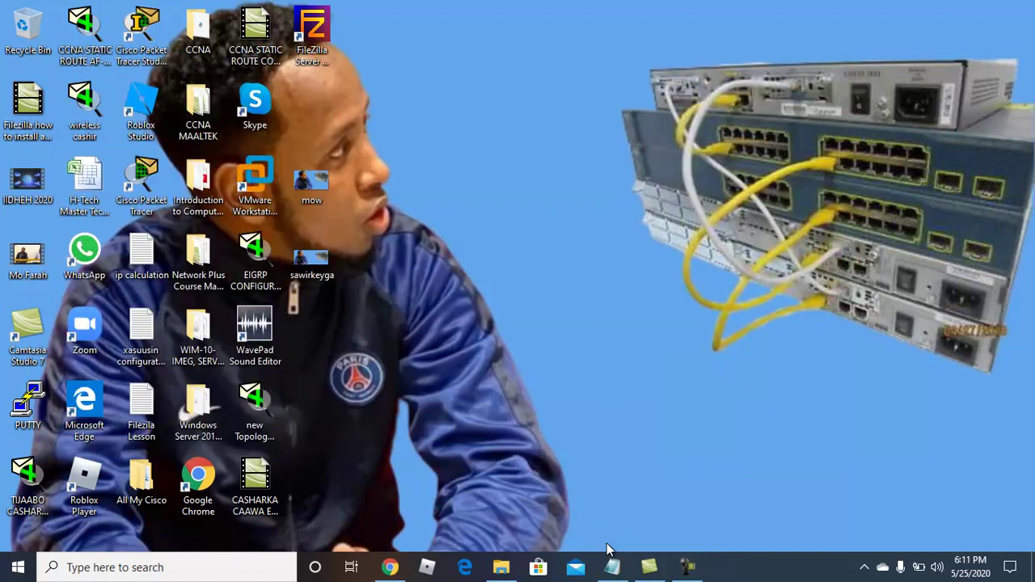
{"action": "left_click", "coordinate": [612, 567]}
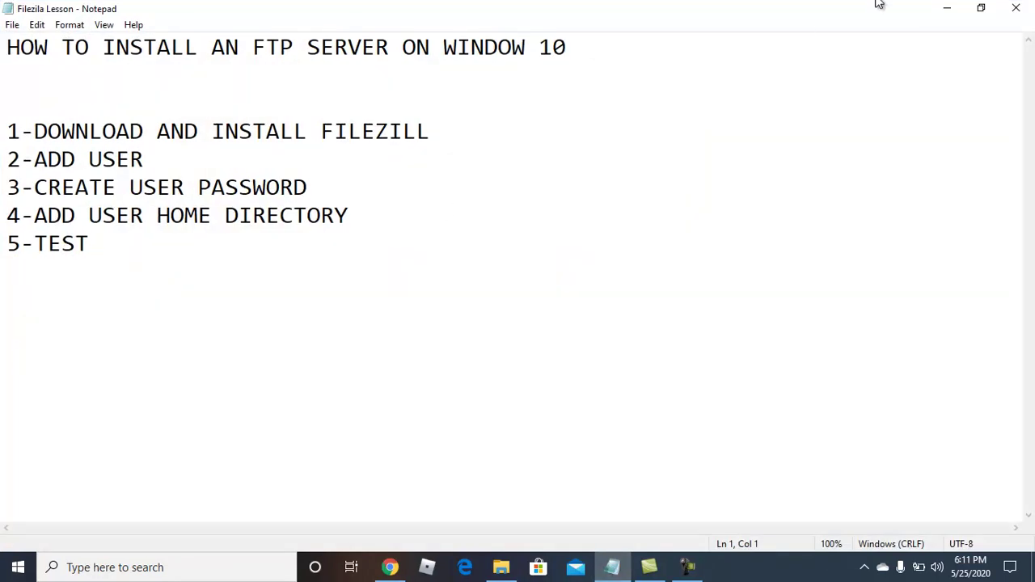
{"action": "left_click", "coordinate": [949, 9]}
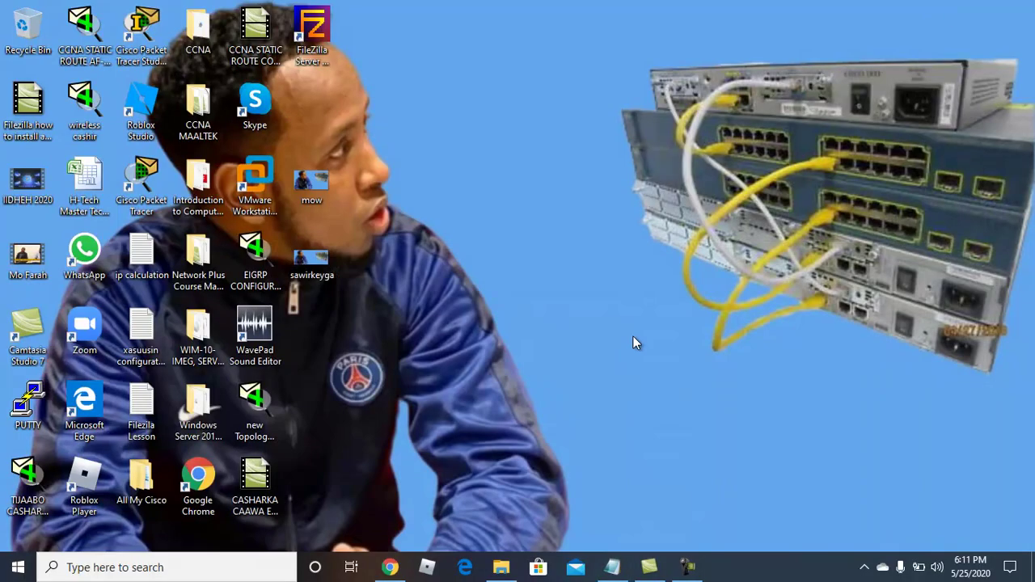
Step: Switch to Chrome and try to reach the FTP server by entering ftp127.0.0.1 in a new tab, and minimize the browser
{"action": "left_click", "coordinate": [390, 567]}
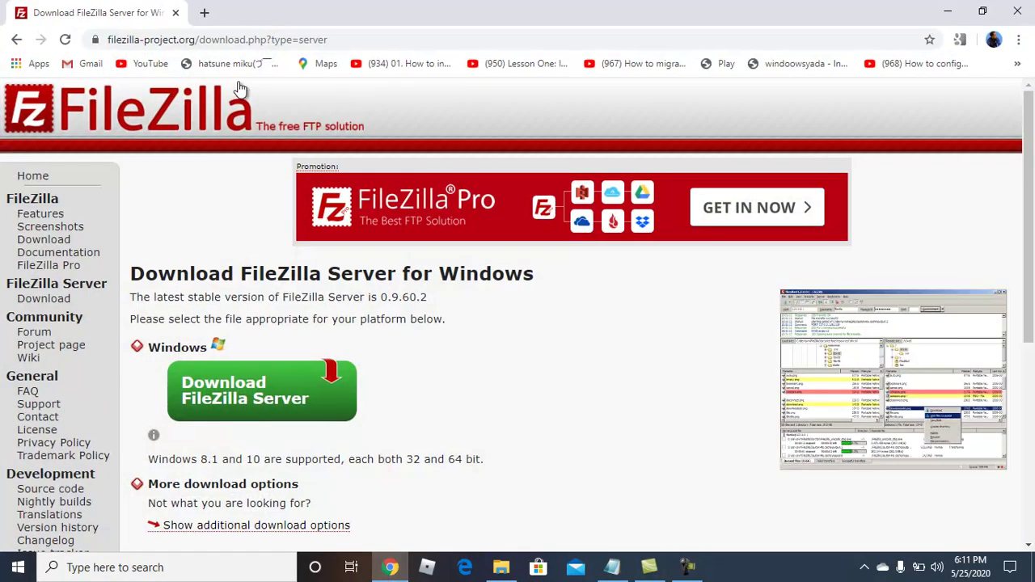
{"action": "left_click", "coordinate": [206, 14]}
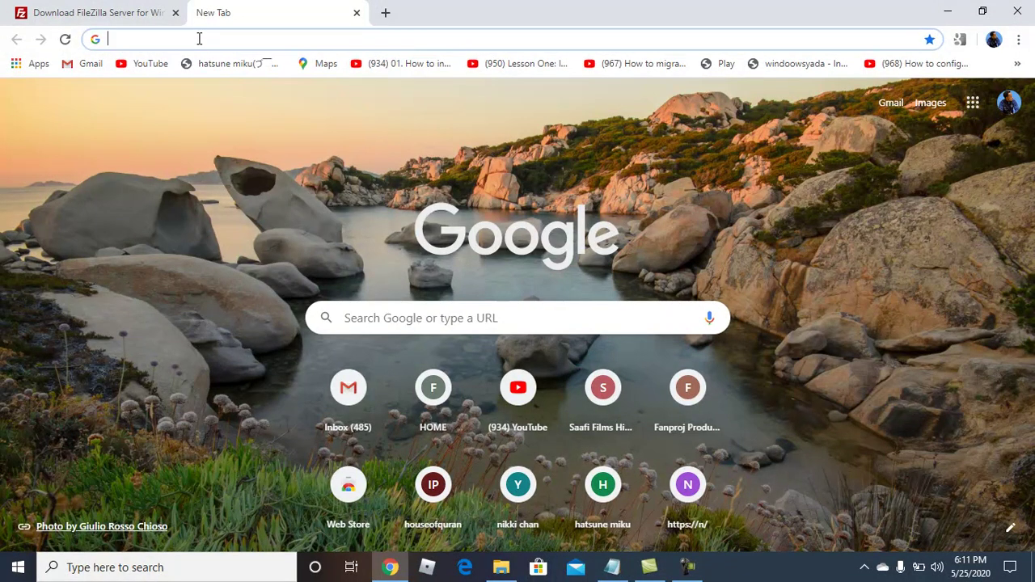
{"action": "type", "text": "ft"}
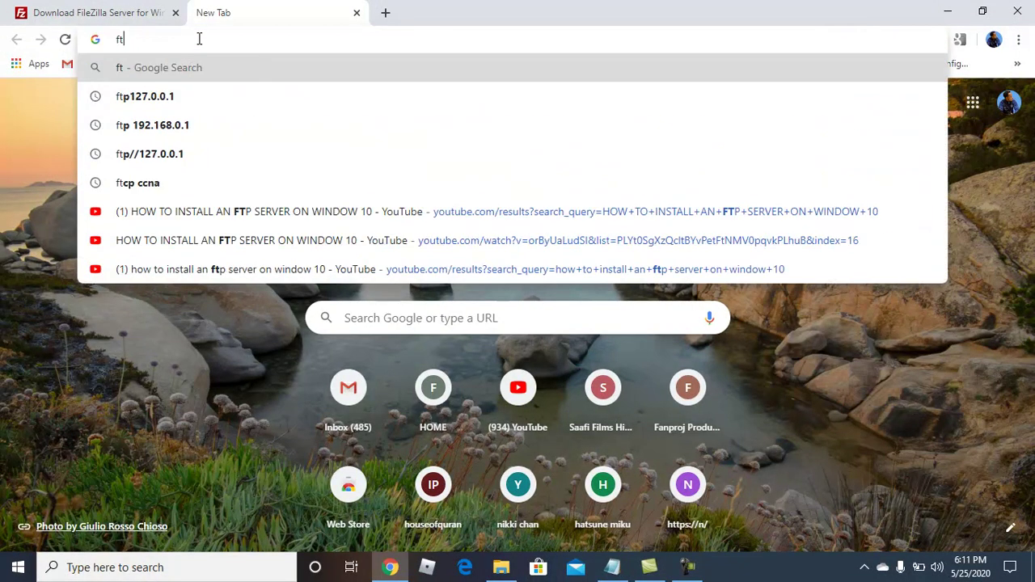
{"action": "type", "text": "p"}
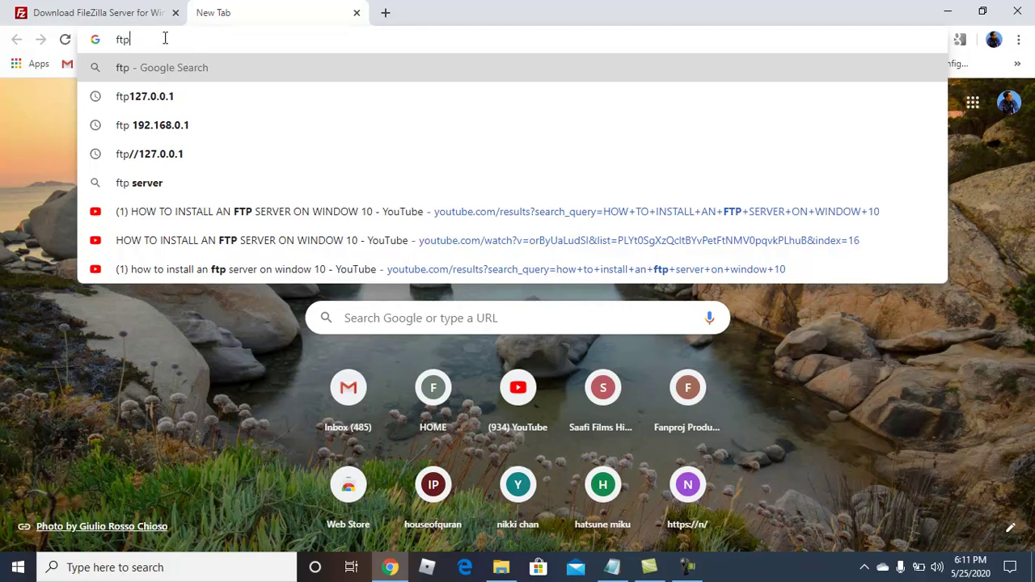
{"action": "type", "text": "127"}
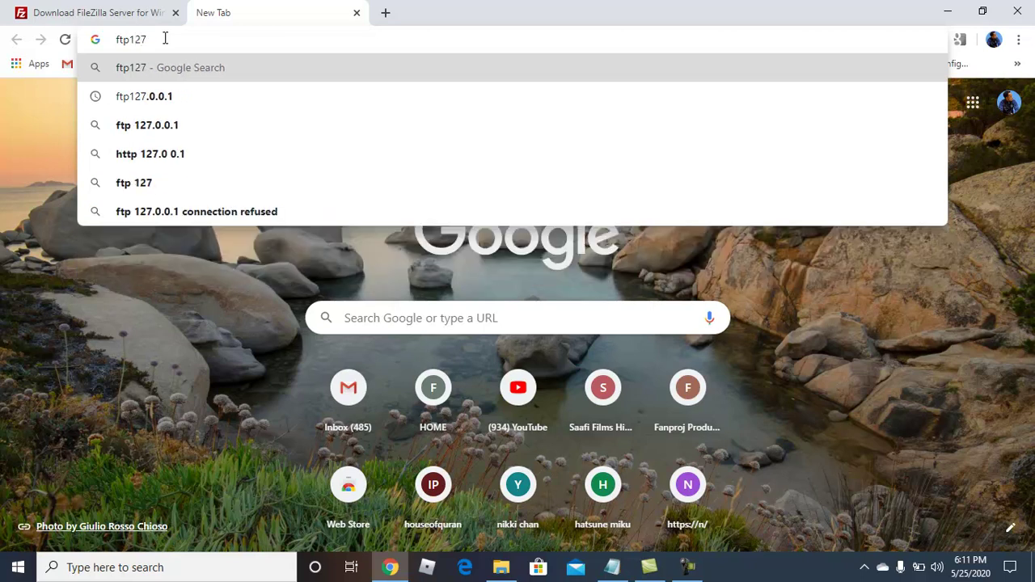
{"action": "type", "text": ".0.0."}
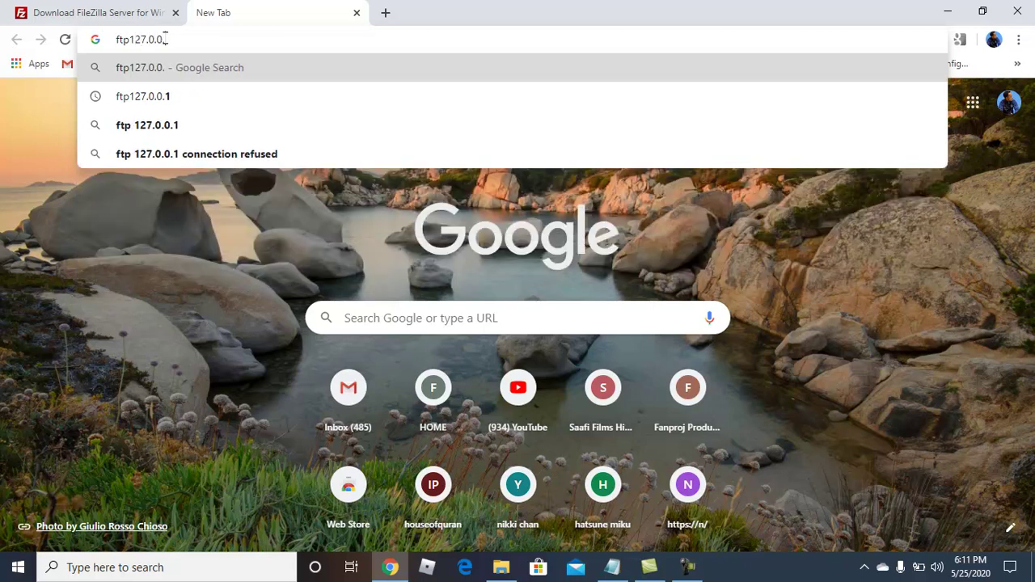
{"action": "type", "text": "1"}
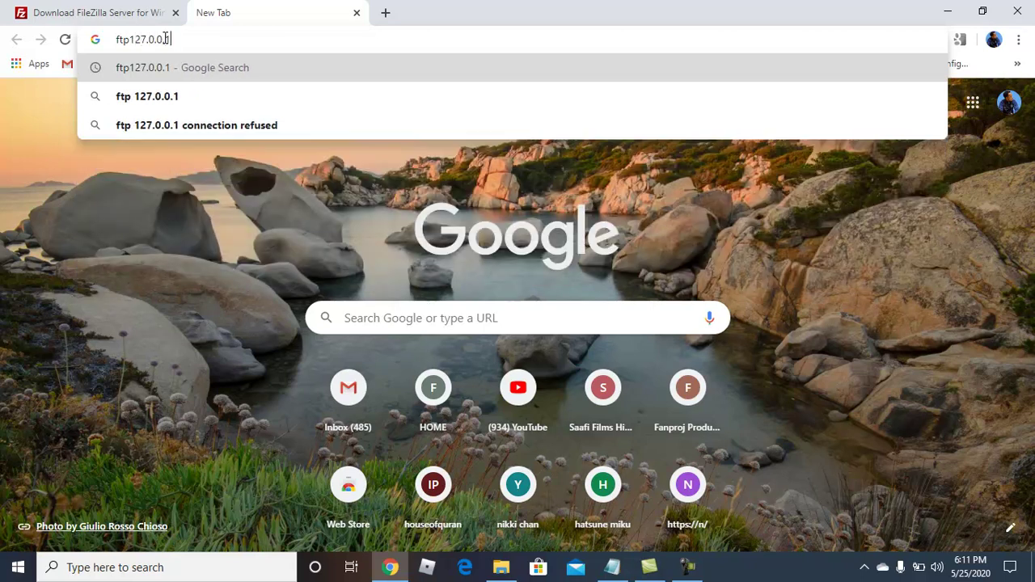
{"action": "left_click", "coordinate": [239, 59]}
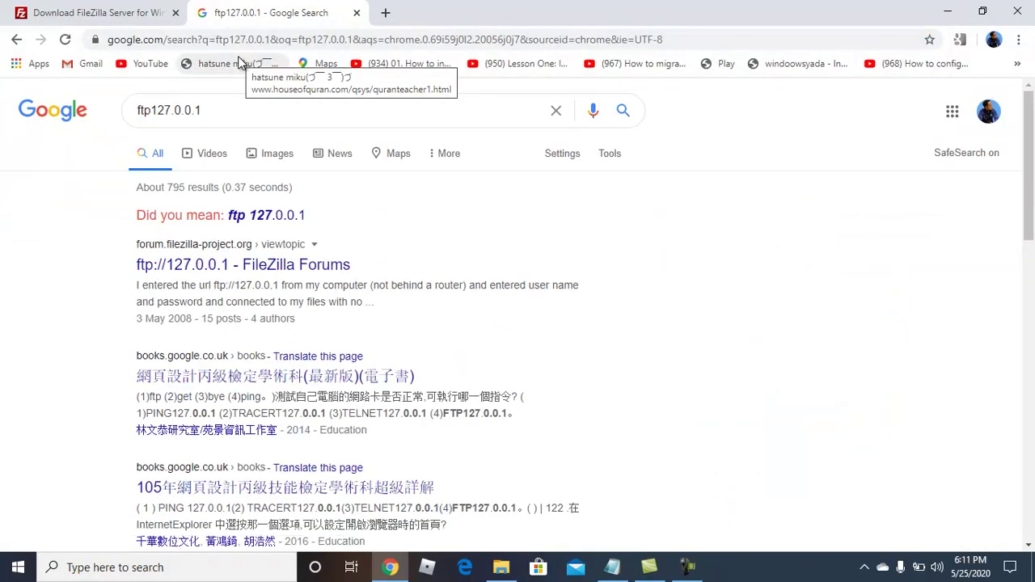
{"action": "left_click", "coordinate": [949, 12]}
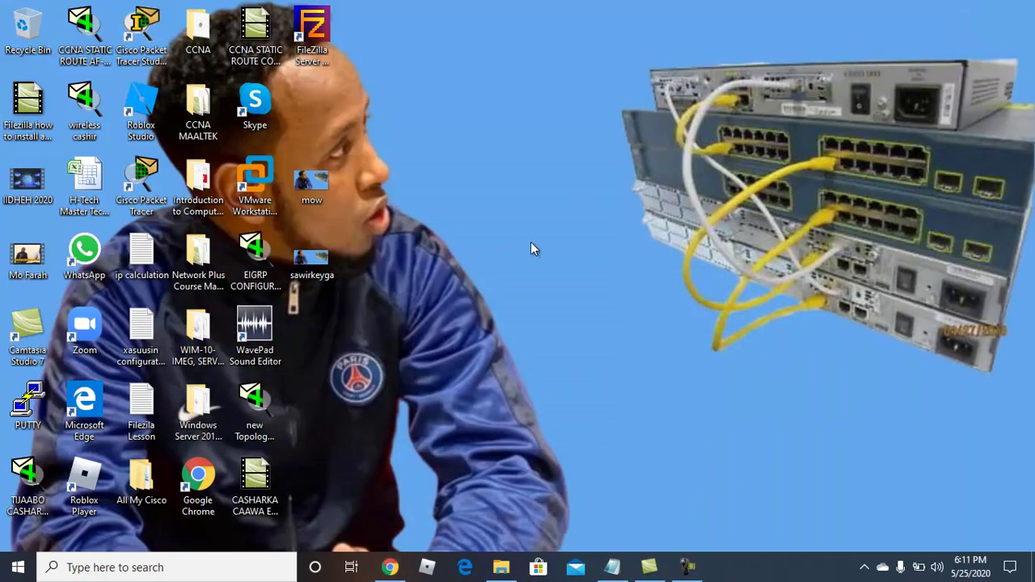
Step: Open Command Prompt and connect to the local FTP server with the command ftp 127.0.0.1
{"action": "left_click", "coordinate": [225, 569]}
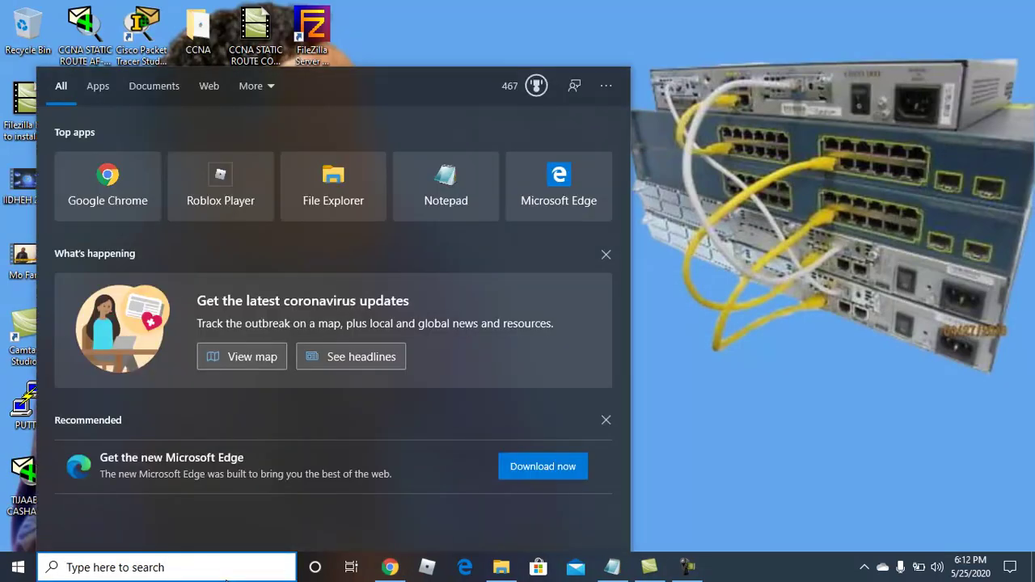
{"action": "type", "text": "co"}
{"action": "type", "text": "md"}
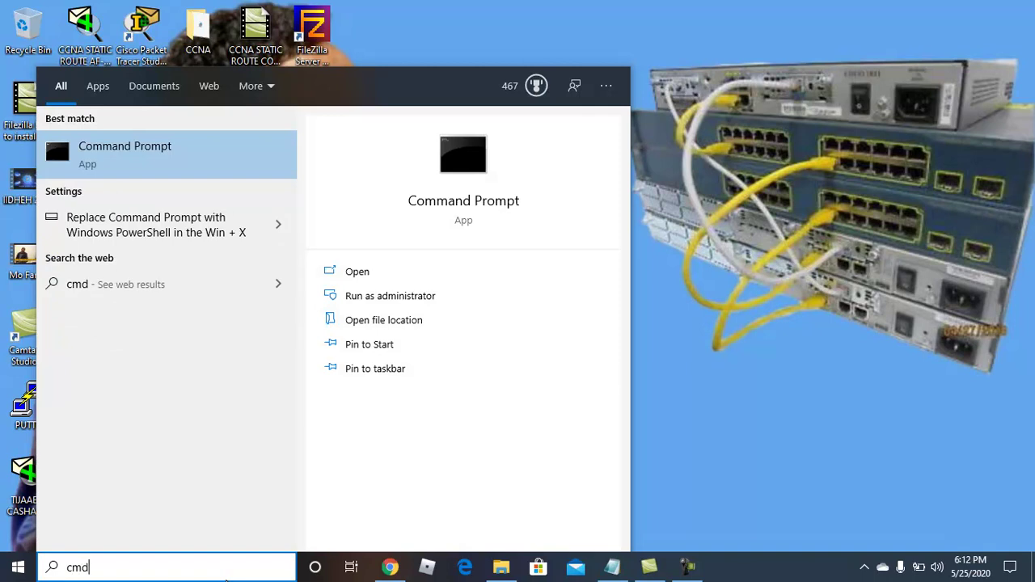
{"action": "key", "text": "Return"}
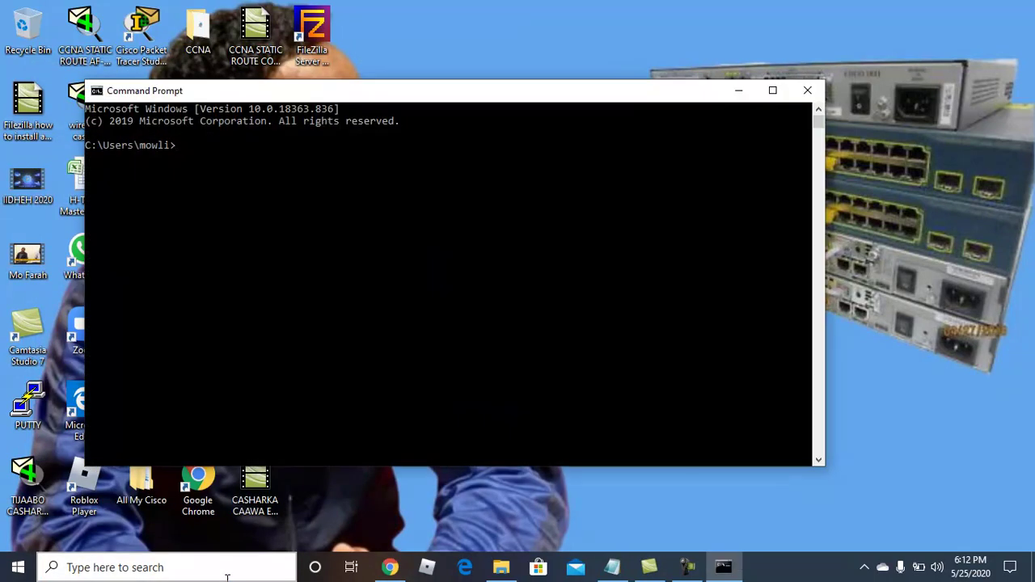
{"action": "type", "text": "ftp 127.0.0.1"}
{"action": "key", "text": "Return"}
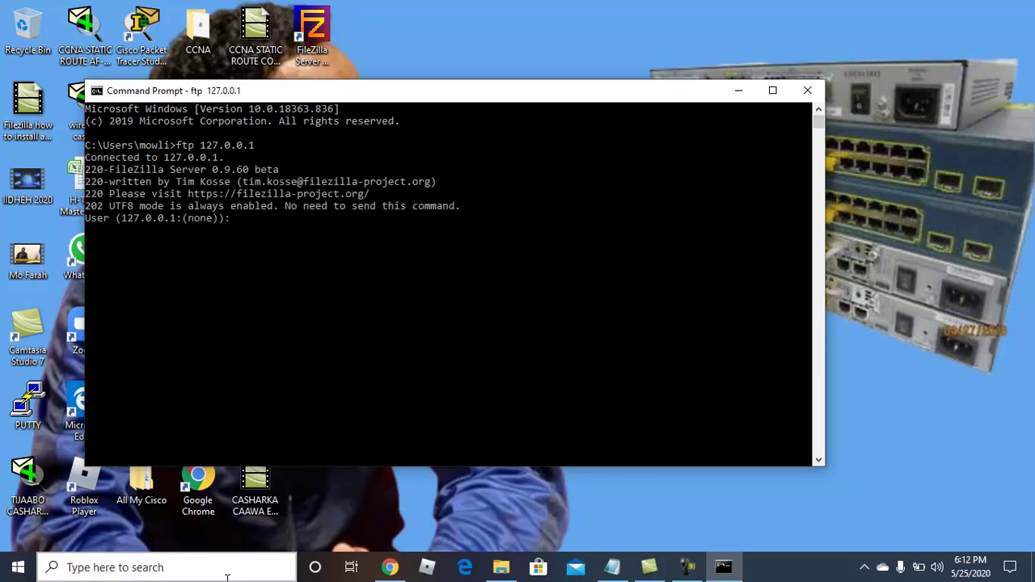